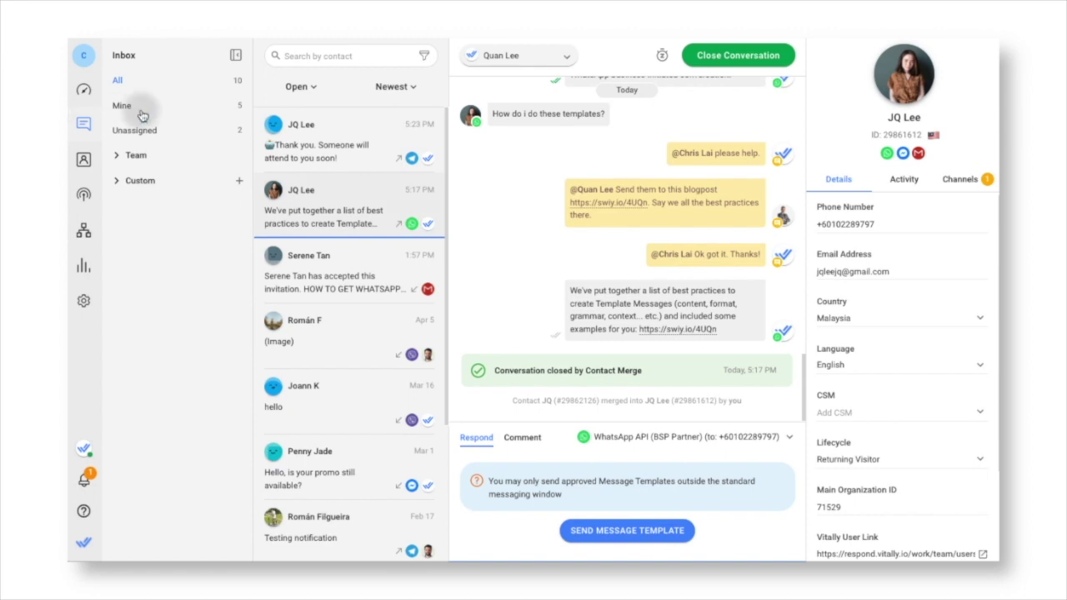
# Step: Show the conversations assigned to the current agent in Mine and choose a reply channel for the conversation
pyautogui.click(133, 107)
pyautogui.click(786, 489)
pyautogui.click(789, 416)
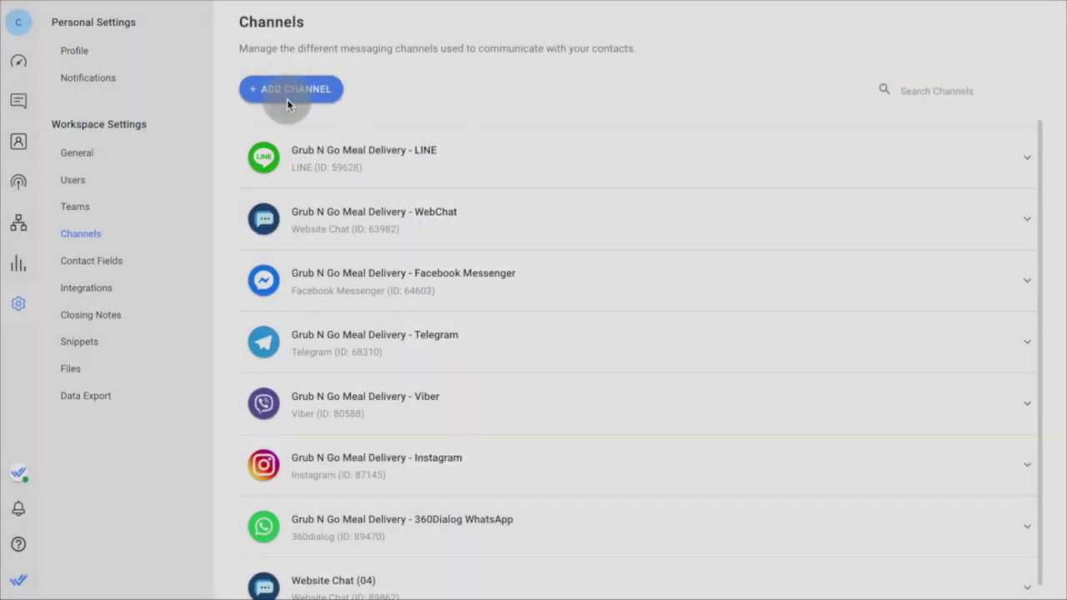
# Step: Start adding a channel and look at the Website Chat, Email, SMS and Custom Channel types
pyautogui.click(287, 93)
pyautogui.click(656, 196)
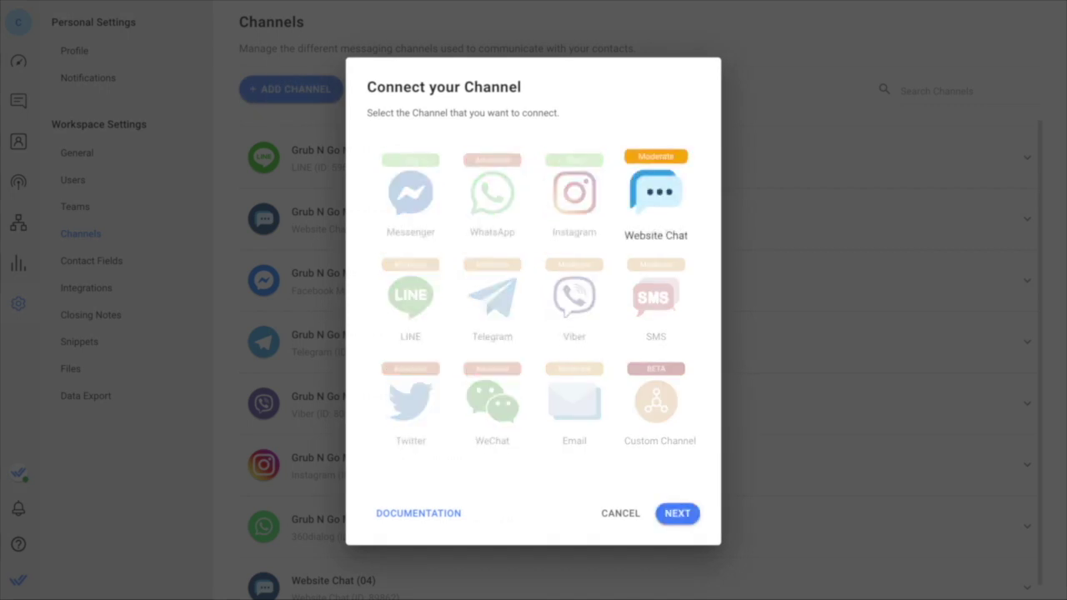
pyautogui.click(574, 402)
pyautogui.click(655, 298)
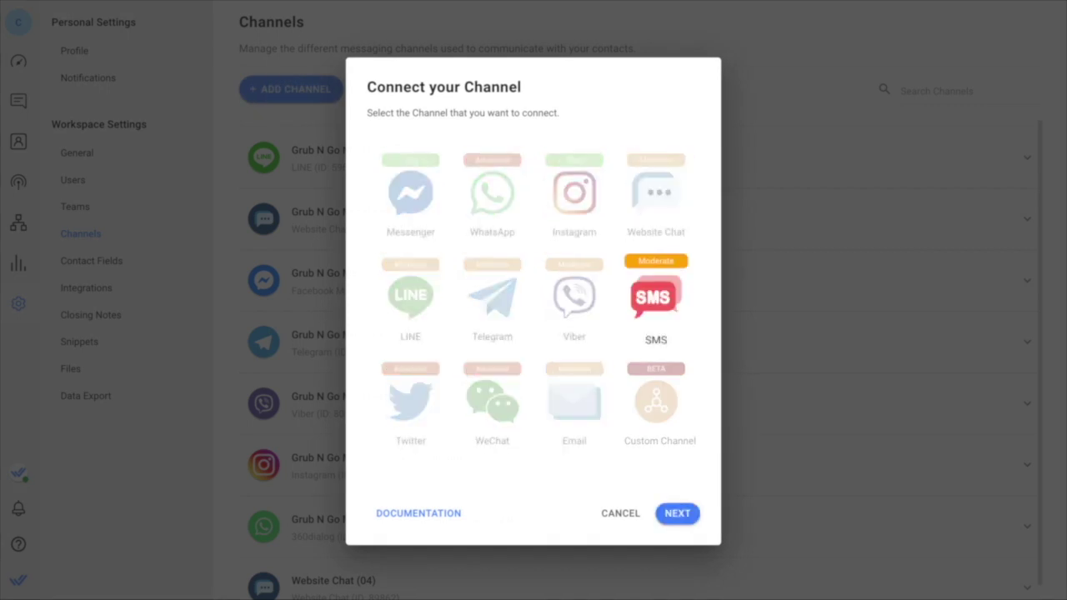
pyautogui.click(655, 402)
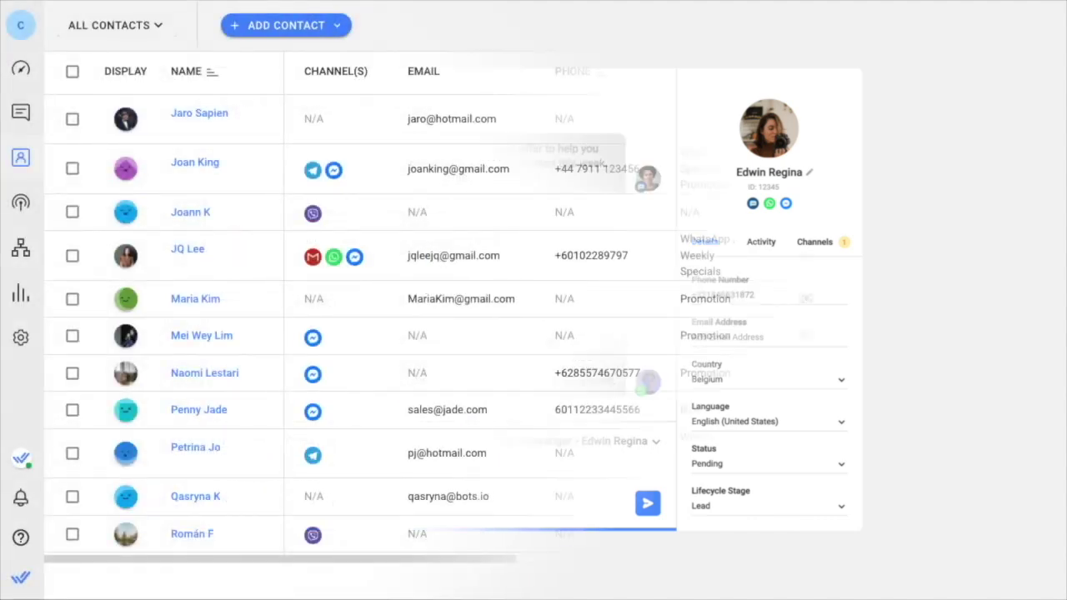
# Step: Open the Import Contacts option for the contact list
pyautogui.click(339, 26)
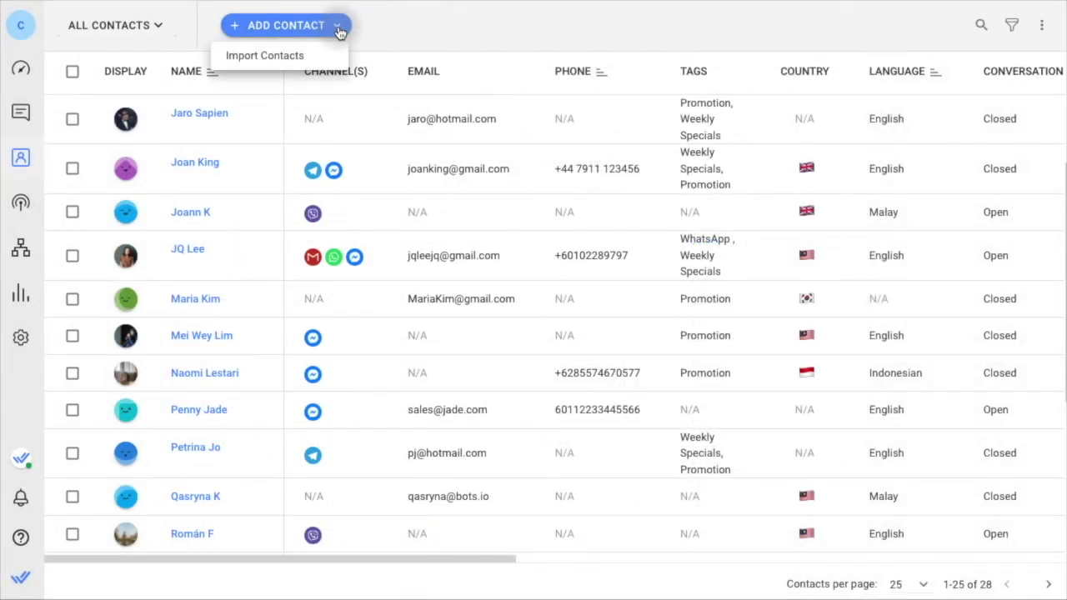
pyautogui.click(335, 56)
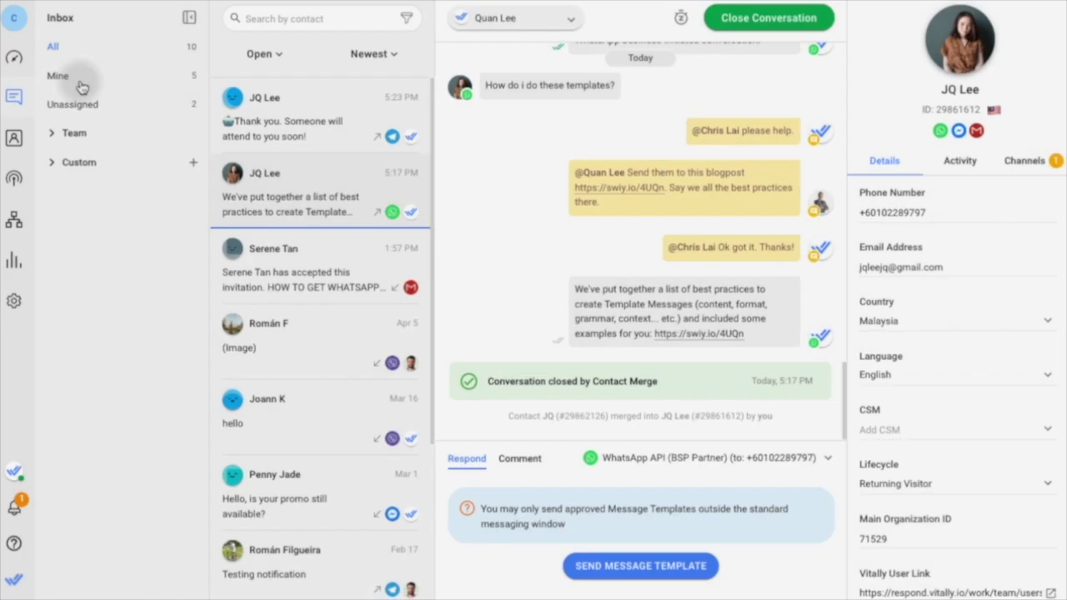
# Step: Show the conversations in Mine and review the available status filters and sort orders
pyautogui.click(83, 80)
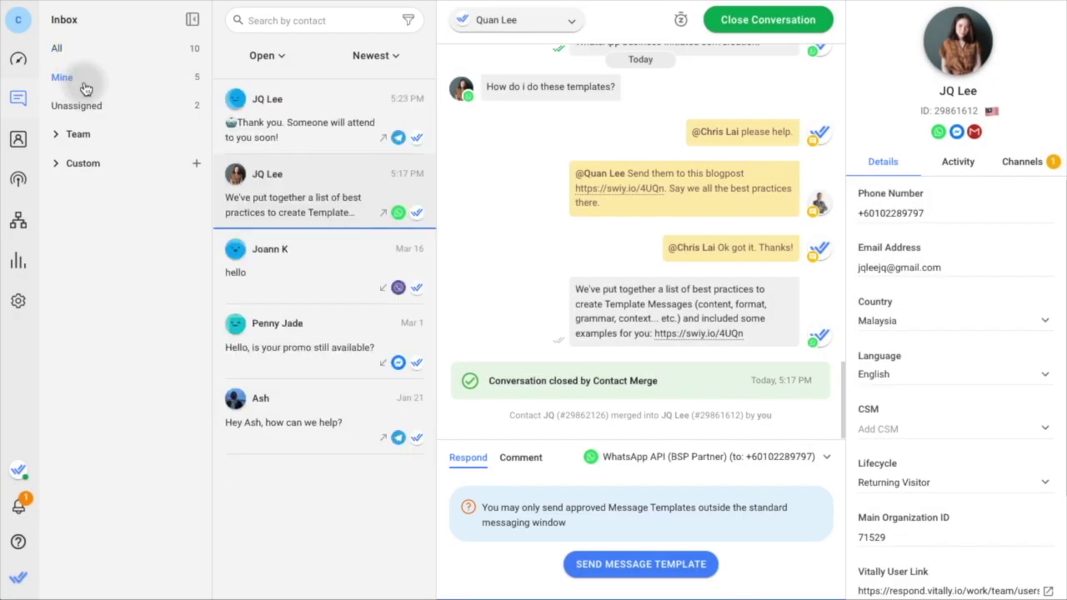
pyautogui.click(283, 57)
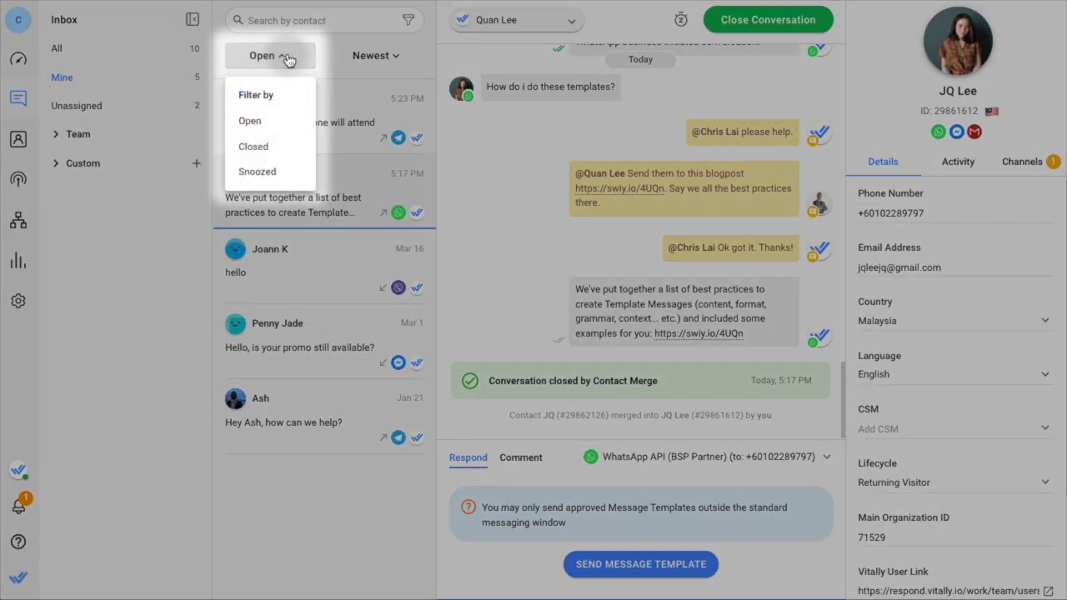
pyautogui.click(286, 57)
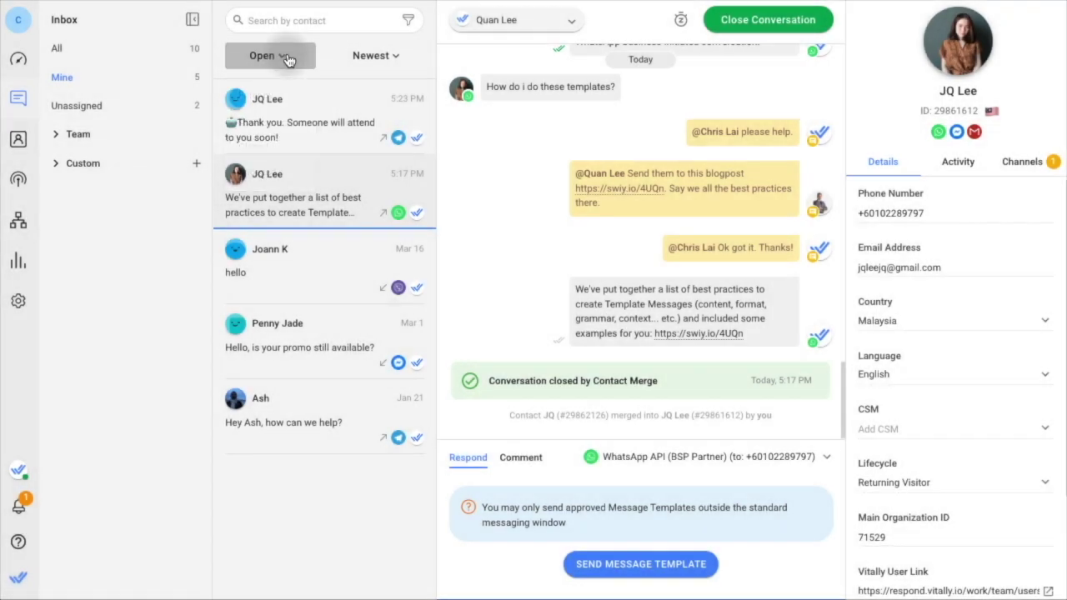
pyautogui.click(400, 56)
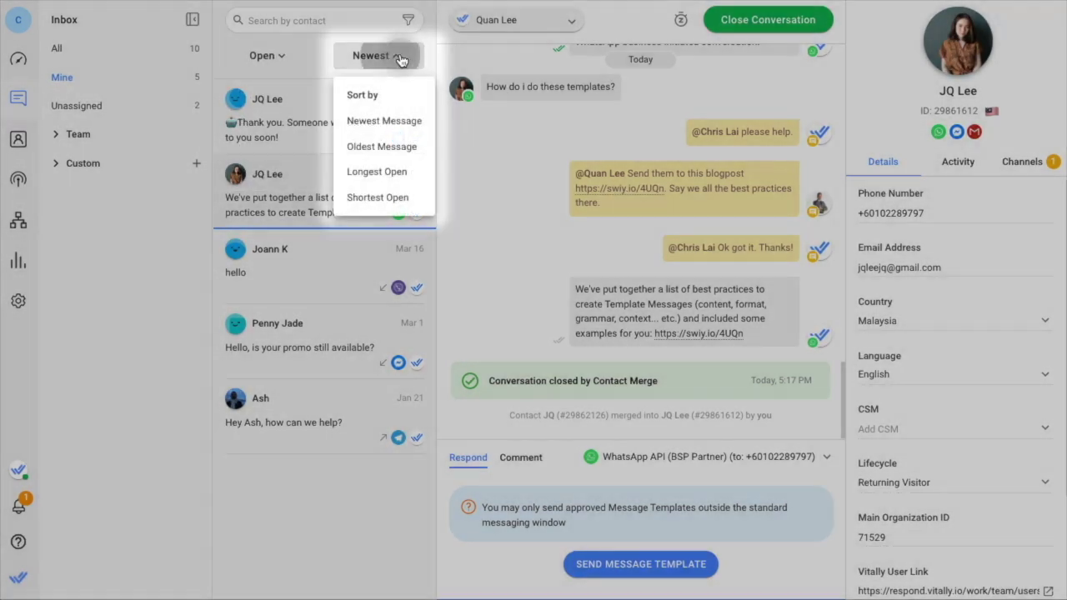
pyautogui.click(402, 56)
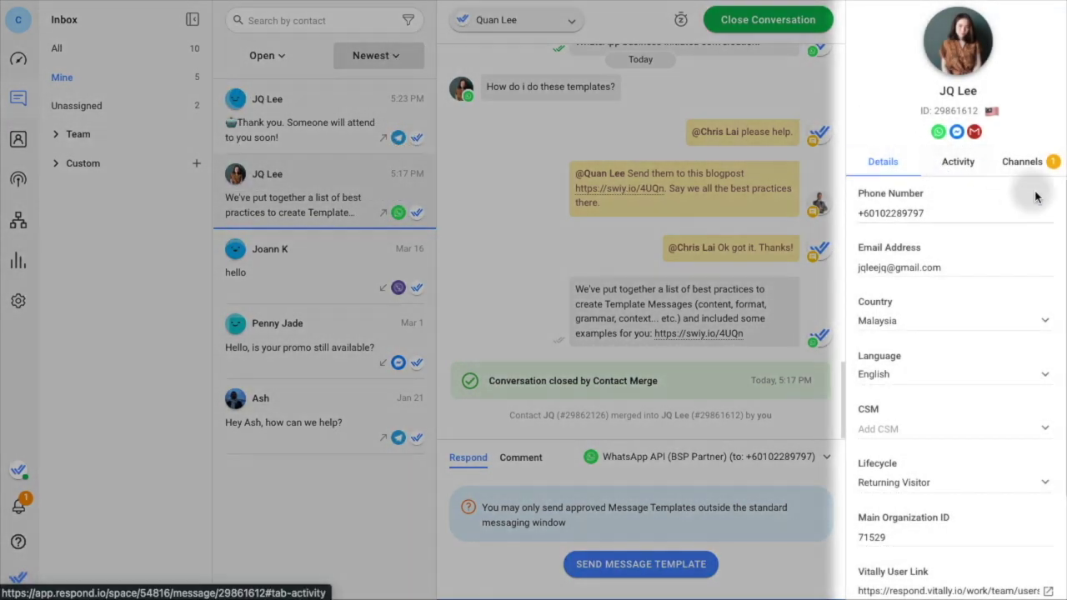
# Step: Check the open contact's details and channels, and merge the suggested duplicate Telegram contact into this contact
pyautogui.scroll(-3, 1057, 213)
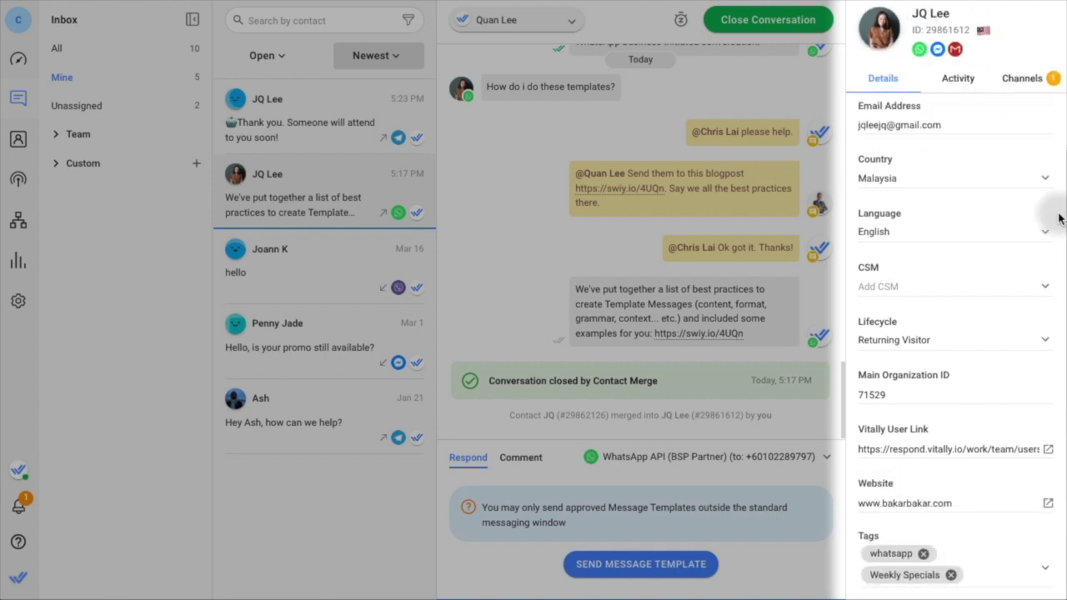
pyautogui.scroll(3, 1059, 219)
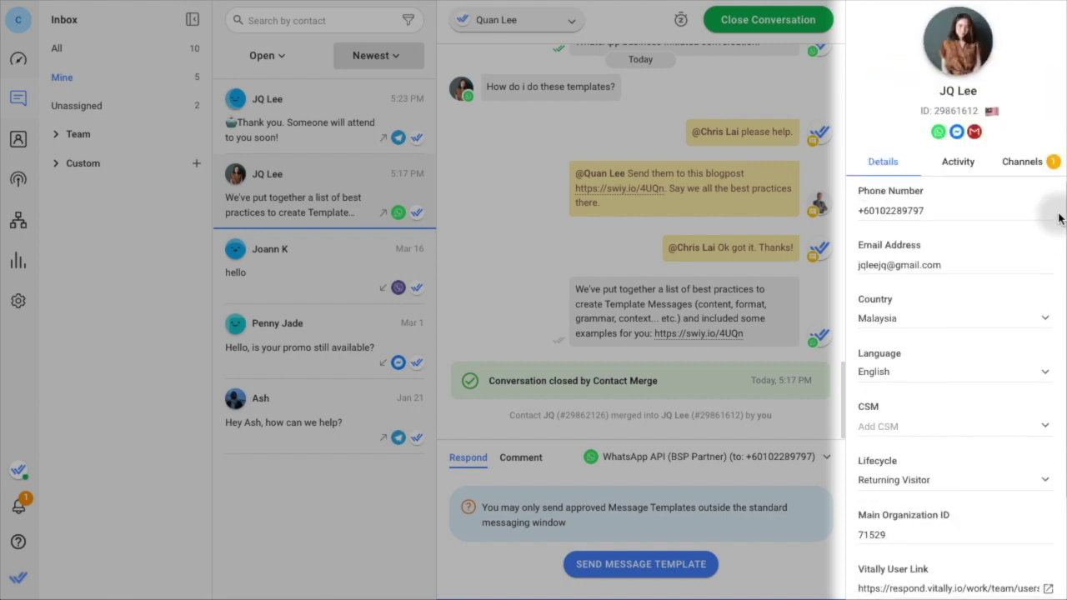
pyautogui.scroll(-1, 1059, 218)
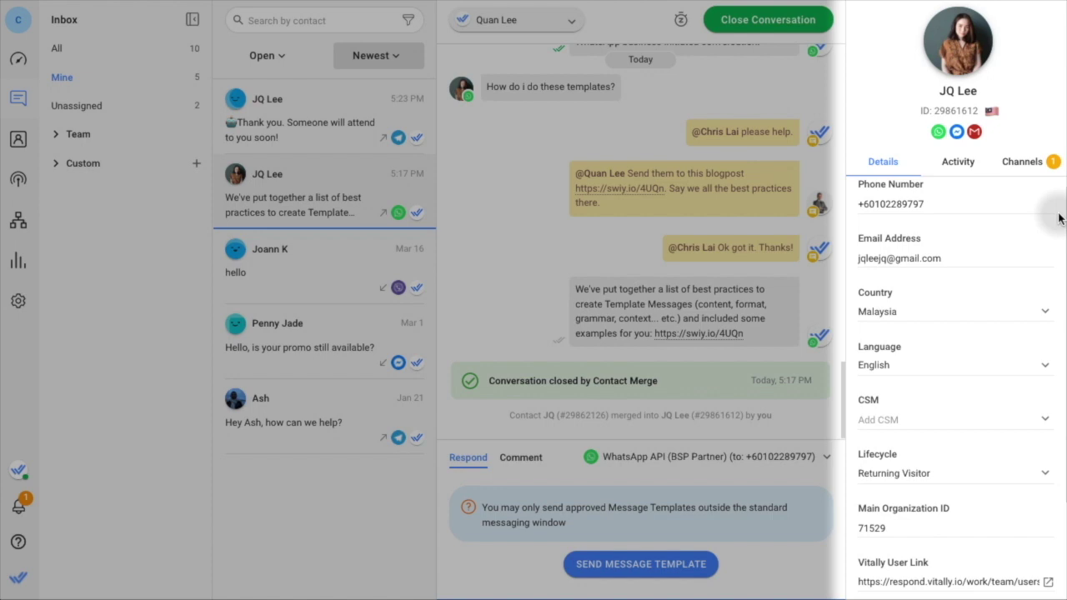
pyautogui.click(1049, 164)
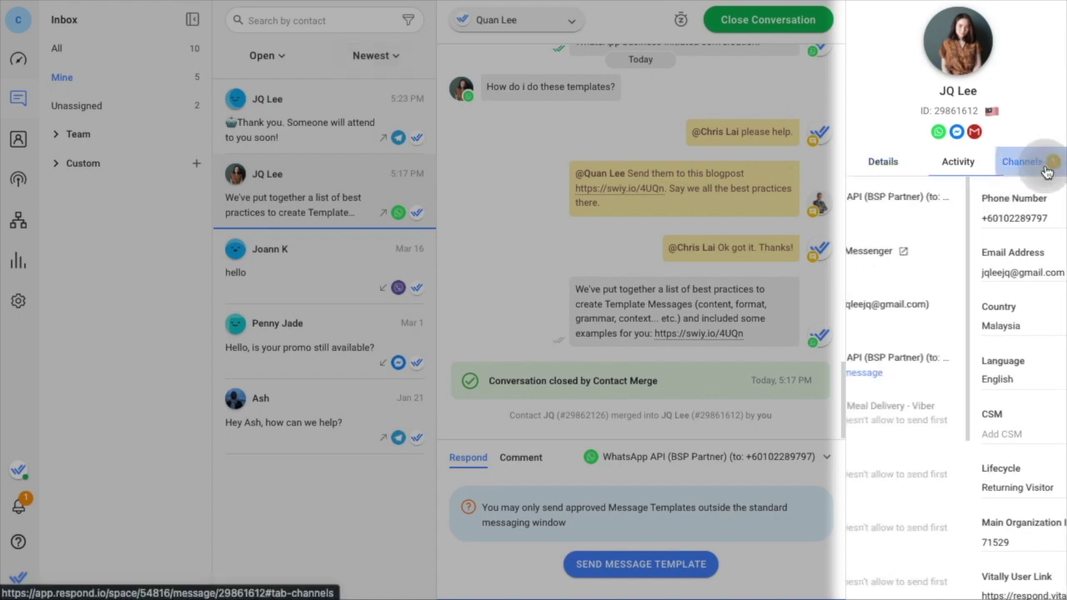
pyautogui.scroll(-5, 1047, 410)
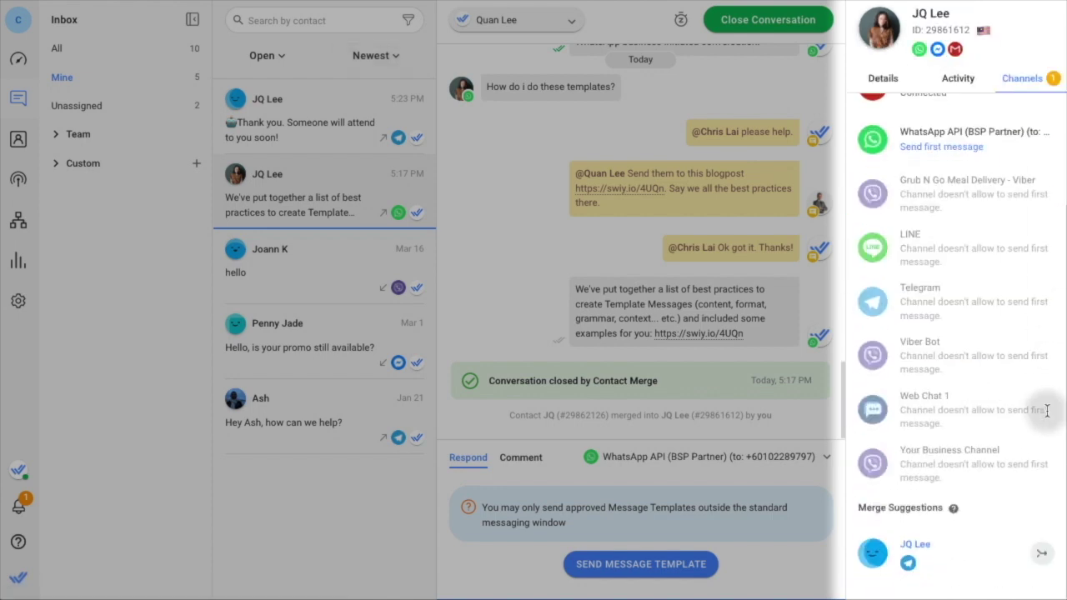
pyautogui.click(1042, 556)
pyautogui.scroll(-5, 812, 351)
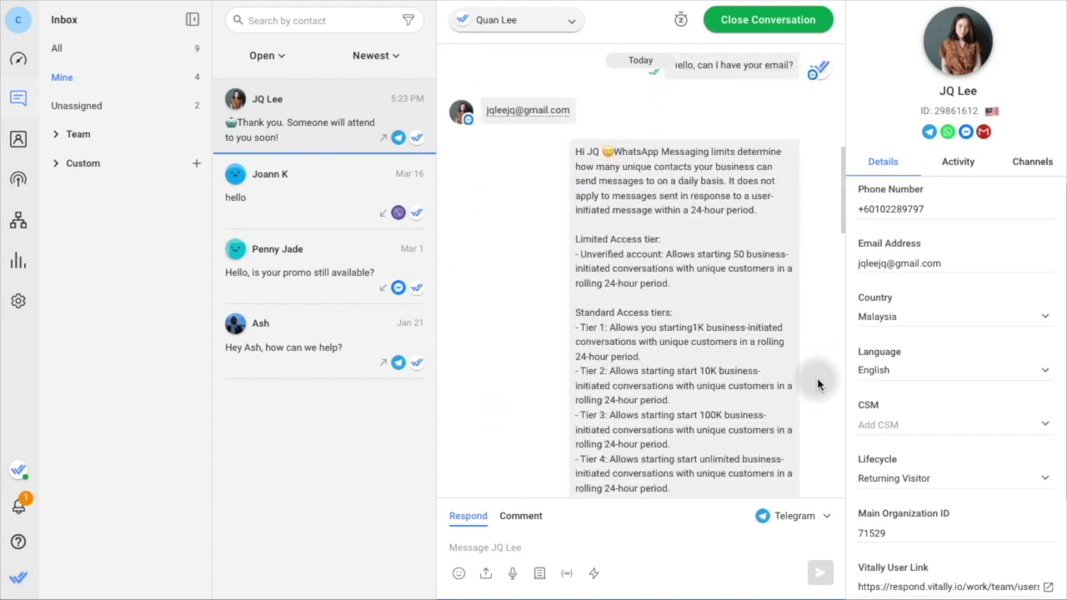
# Step: Switch the reply channel to Facebook Messenger and send the message "Hello, welcome back!"
pyautogui.scroll(-10, 817, 383)
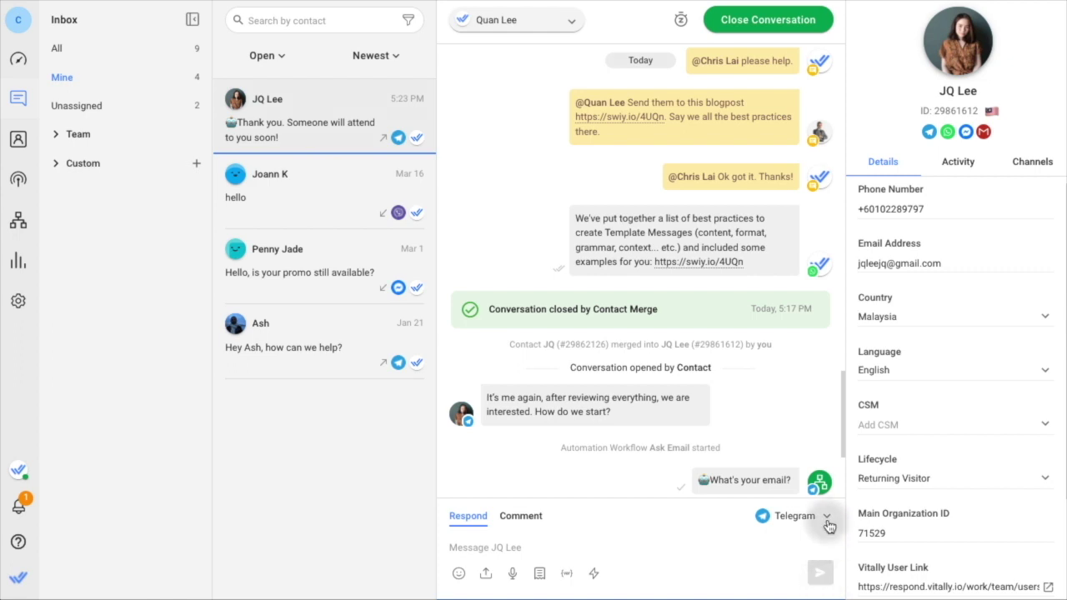
pyautogui.click(829, 522)
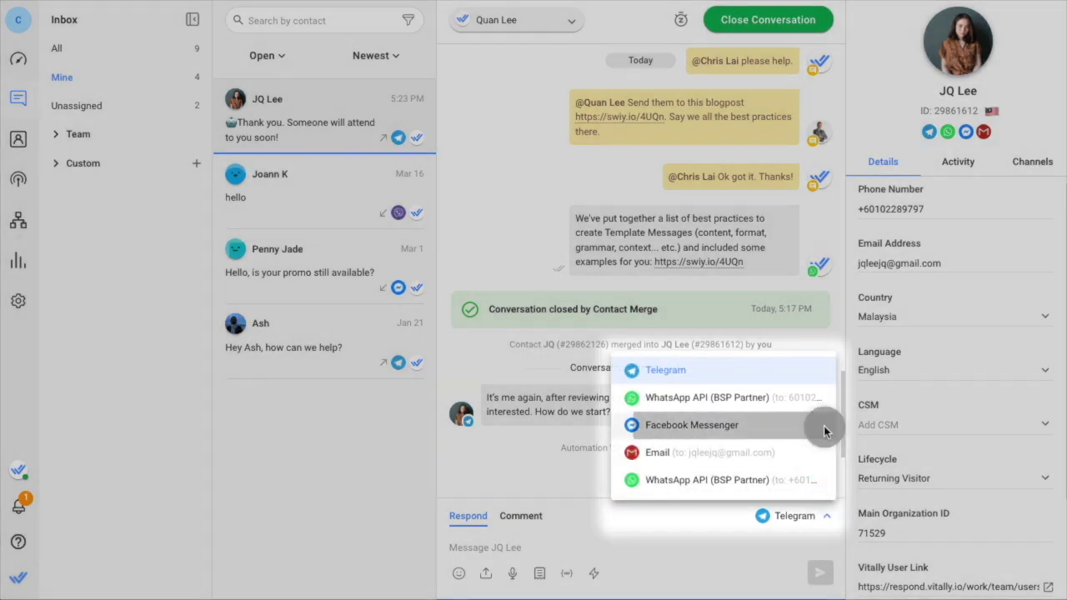
pyautogui.click(824, 426)
pyautogui.write('Hello, welcome back!')
pyautogui.press('Return')
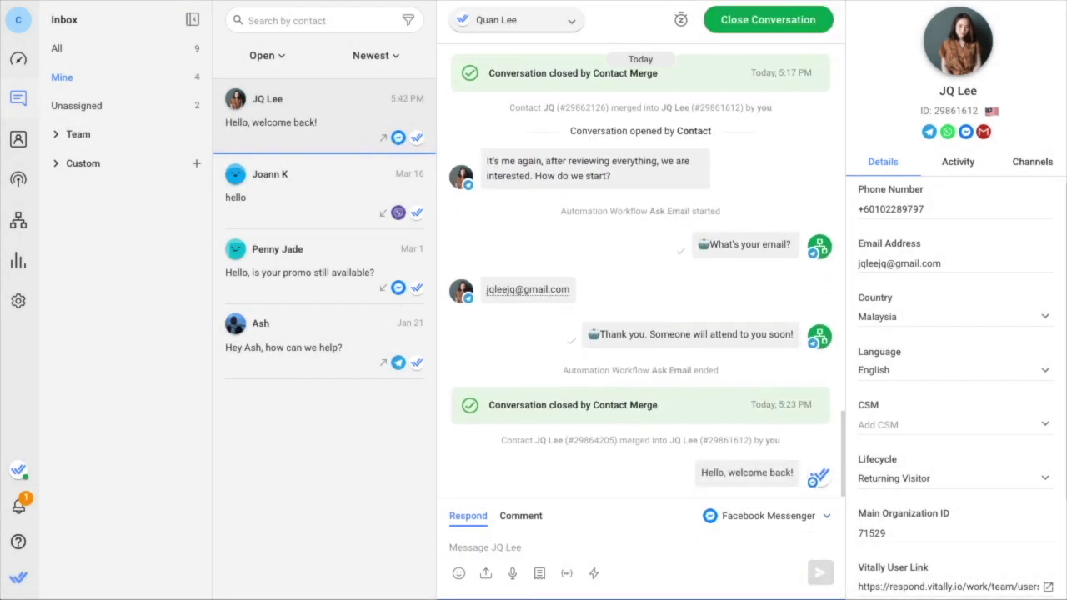
# Step: Send the snippet with the respond.io account sign-up link, and run the Sign Up shortcut for the contact
pyautogui.click(540, 575)
pyautogui.click(543, 329)
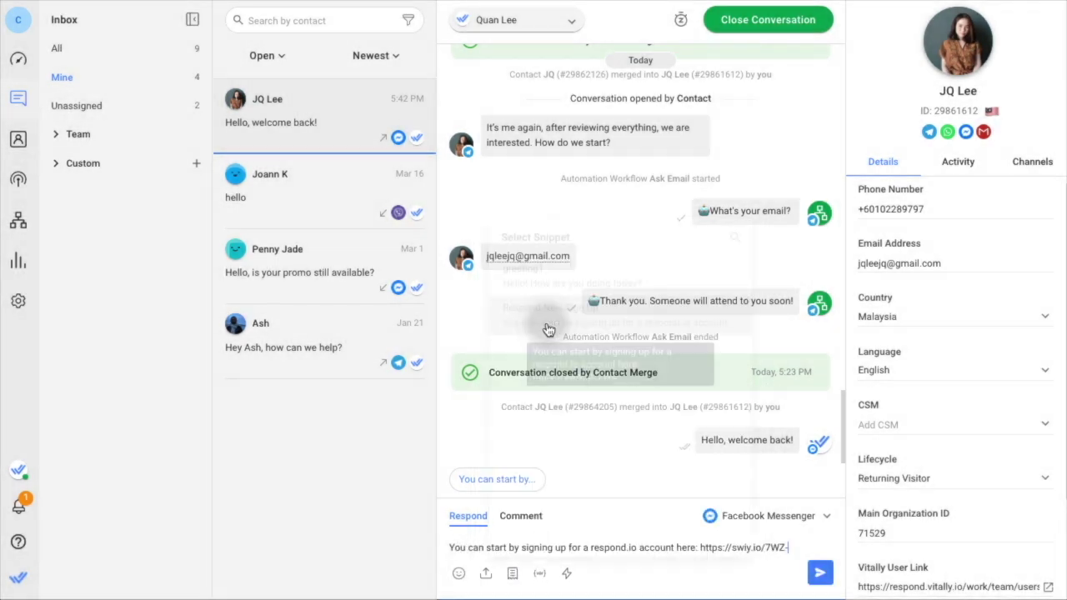
pyautogui.click(819, 573)
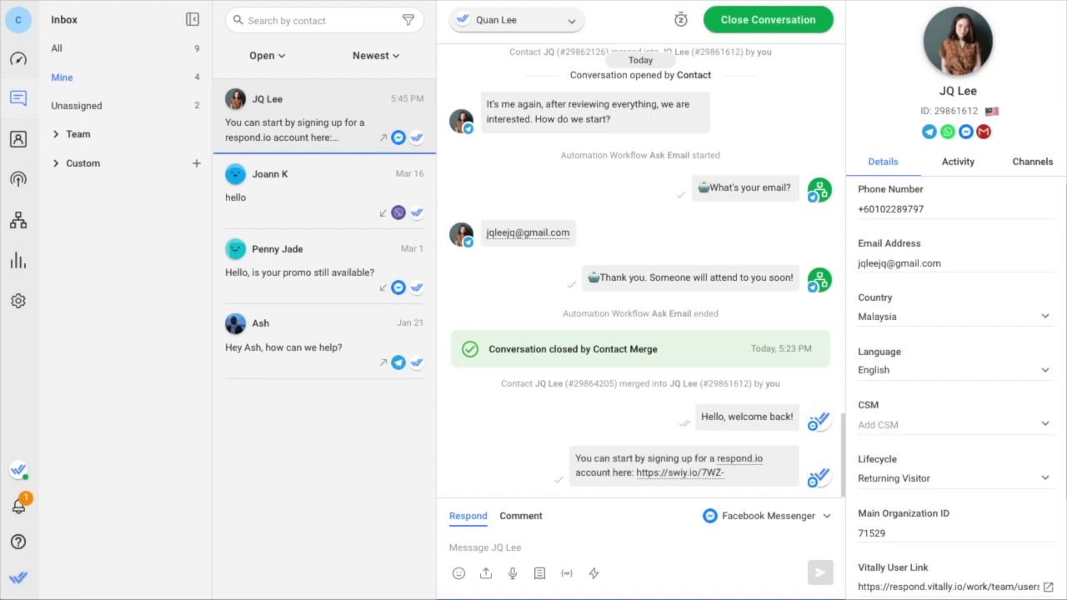
pyautogui.click(594, 574)
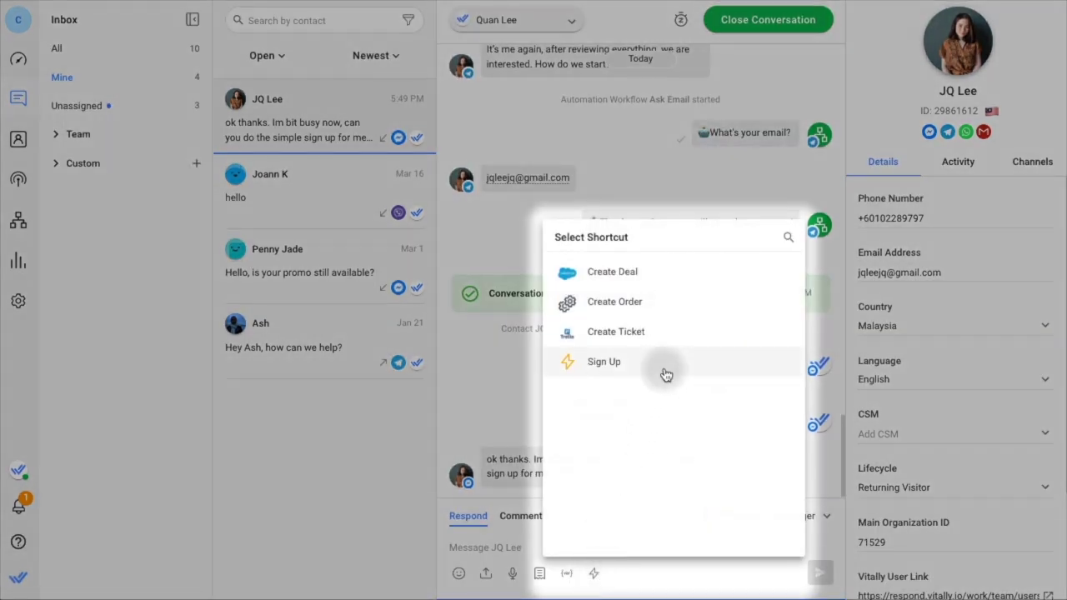
pyautogui.click(666, 376)
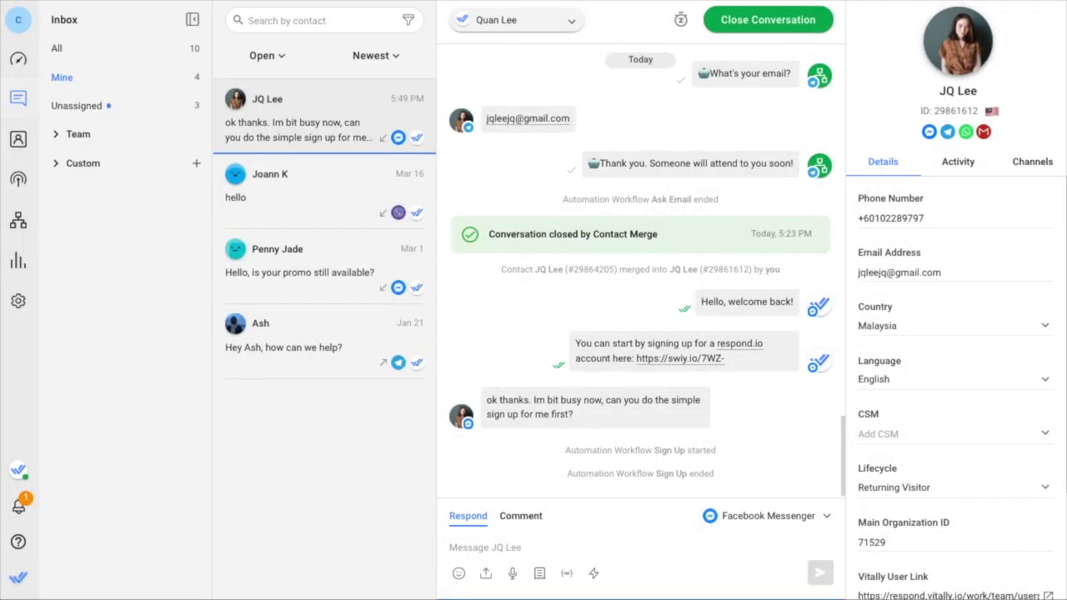
# Step: Close the conversation with closing notes in the Pre-Sale Question category
pyautogui.click(784, 19)
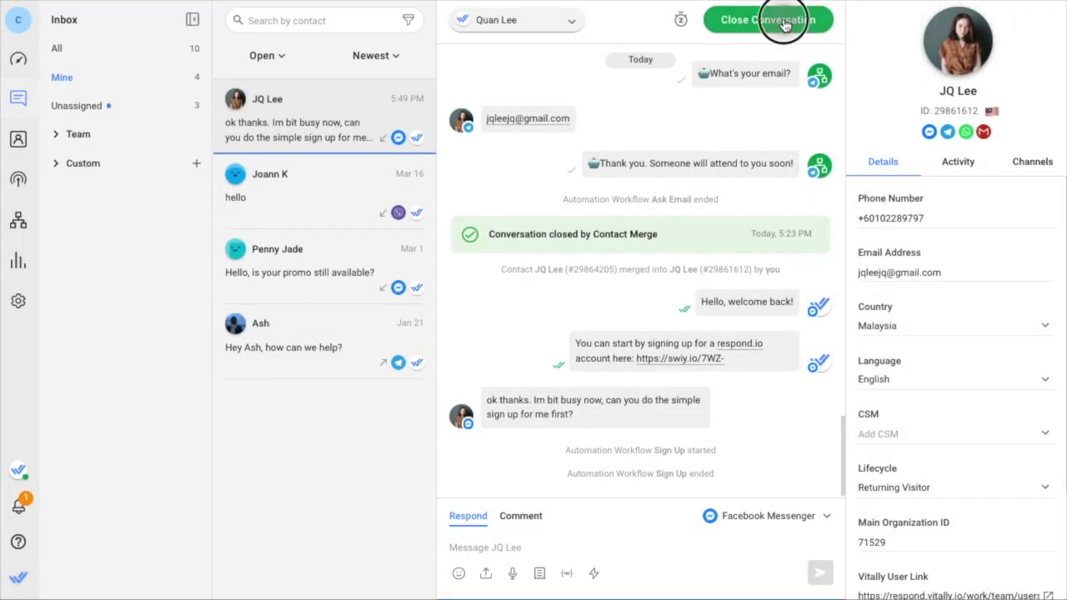
pyautogui.click(669, 271)
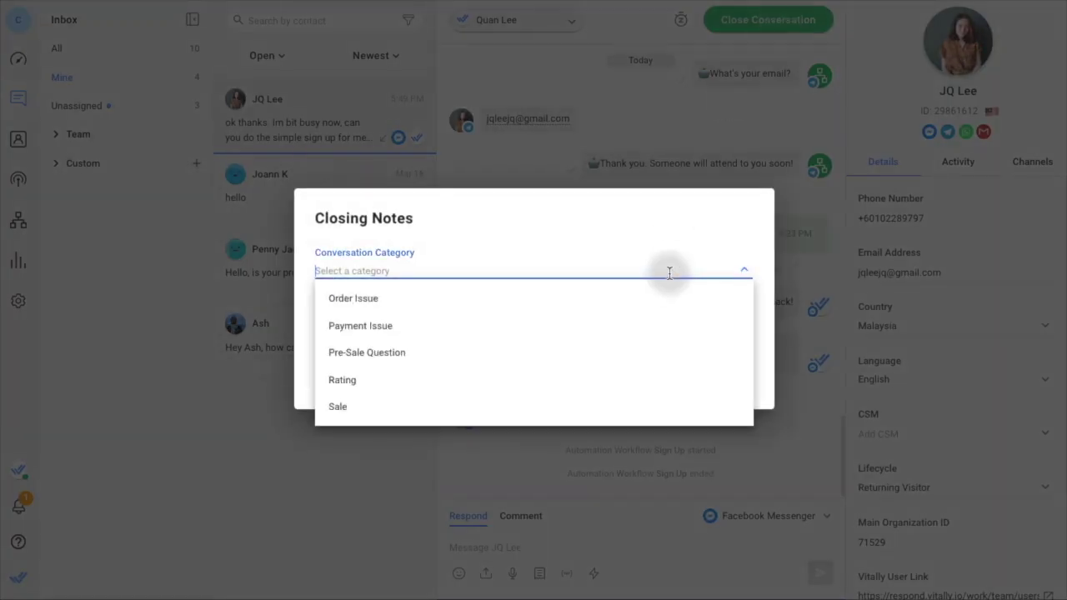
pyautogui.click(658, 348)
pyautogui.click(664, 344)
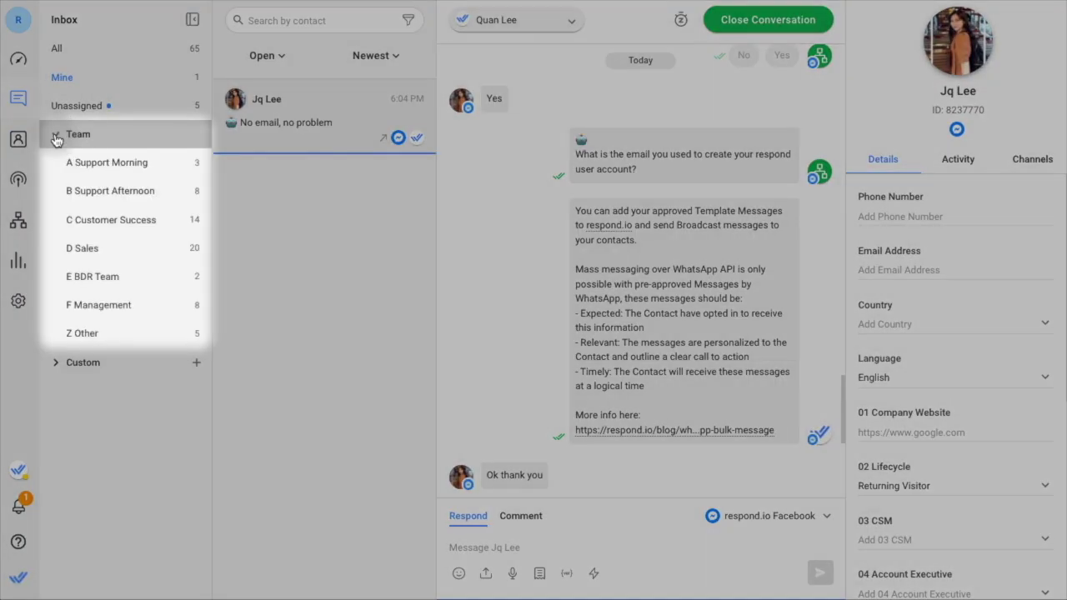
# Step: View the A Support Morning, B Support Afternoon and C Customer Success team inboxes one after another
pyautogui.click(90, 163)
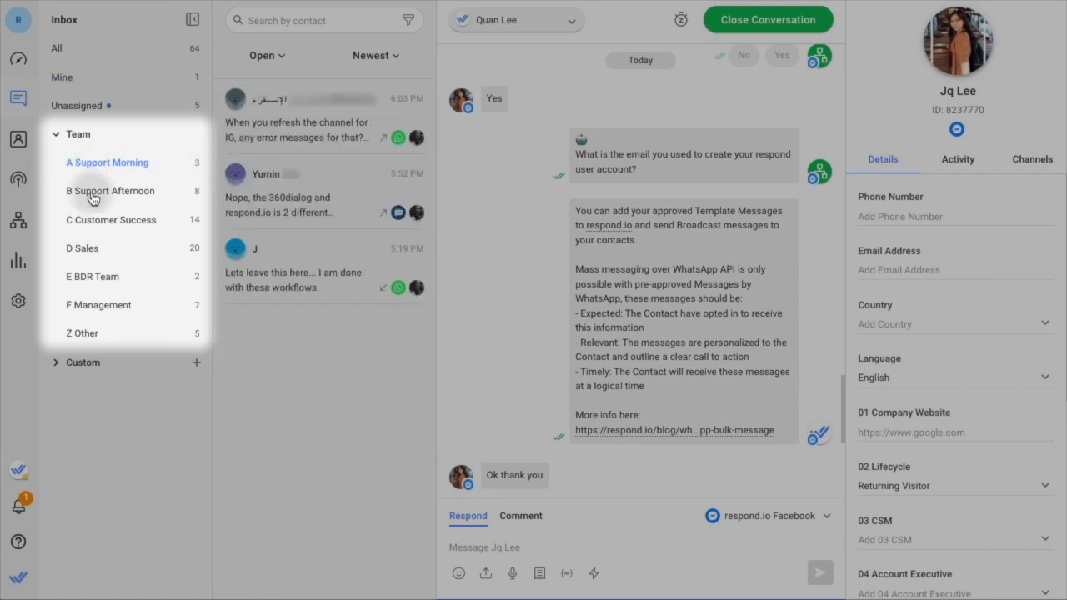
pyautogui.click(93, 199)
pyautogui.click(89, 226)
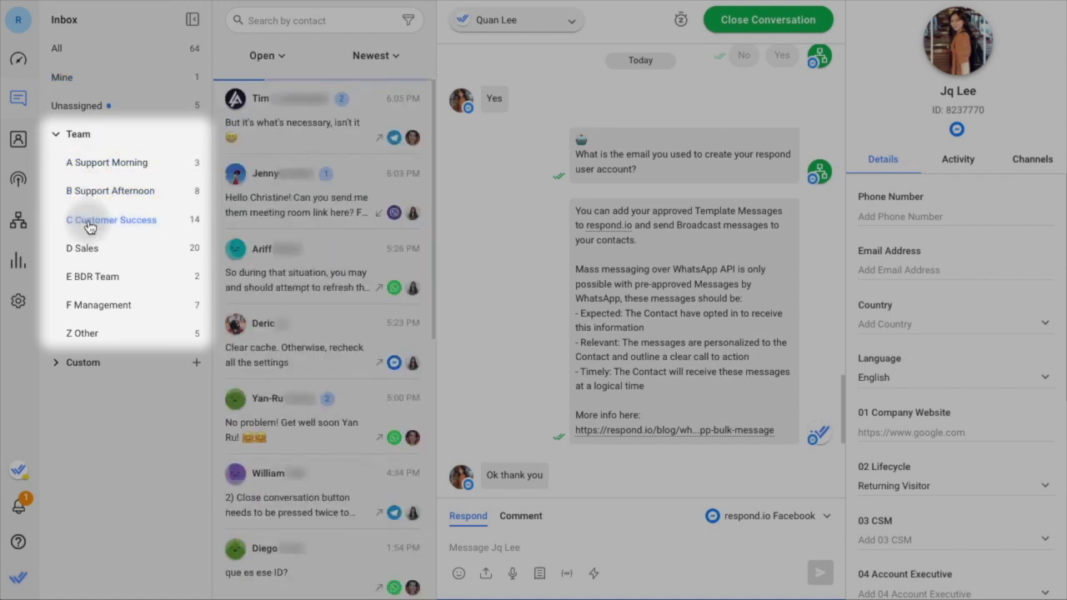
# Step: Create a custom inbox named "Training Inbox"
pyautogui.click(56, 363)
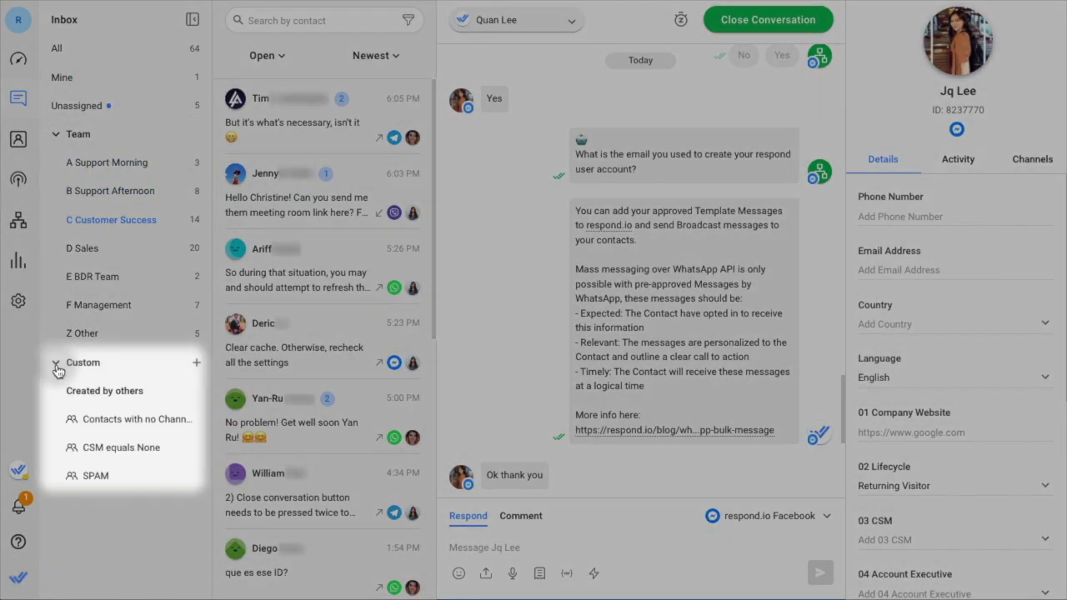
pyautogui.click(196, 361)
pyautogui.write('Training Inbox')
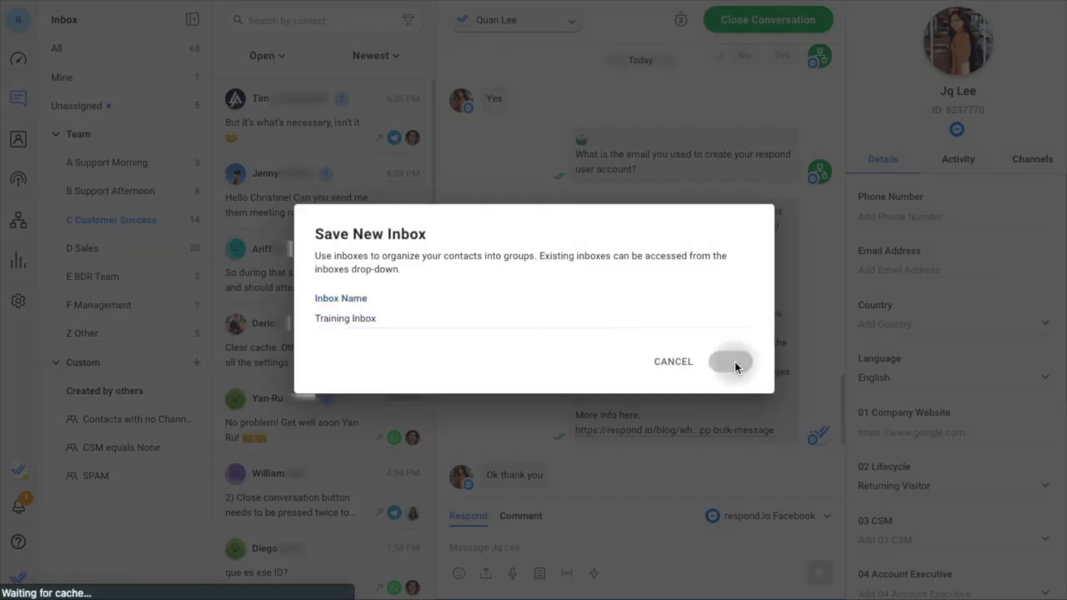
pyautogui.click(730, 361)
# Step: Filter Training Inbox to contacts whose Contact Tag has any of respondTest, and save the inbox
pyautogui.click(1016, 60)
pyautogui.click(1009, 149)
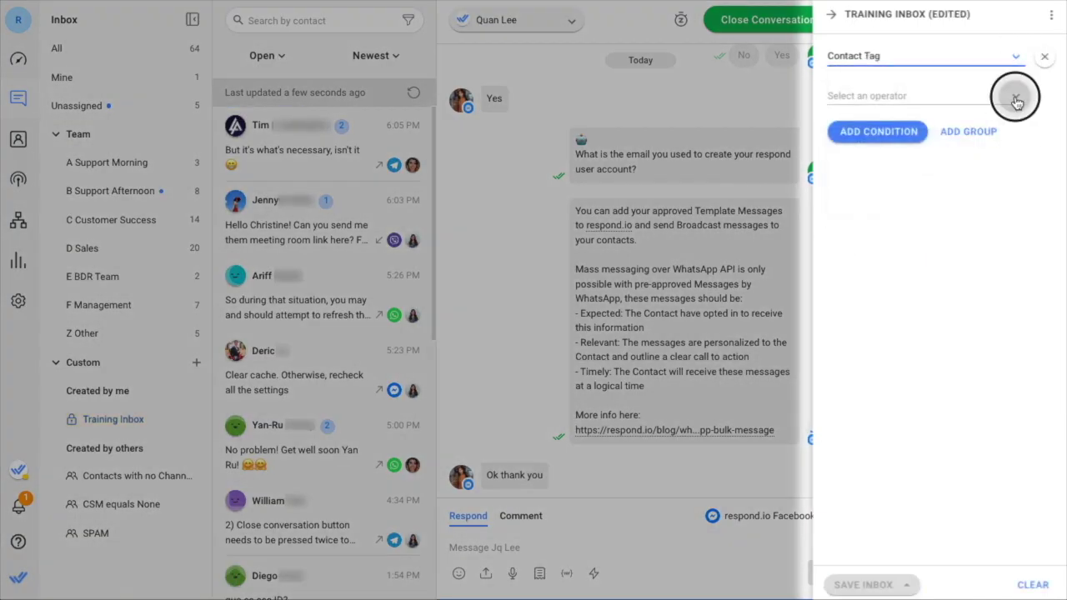
pyautogui.click(1019, 95)
pyautogui.click(1012, 181)
pyautogui.click(1013, 142)
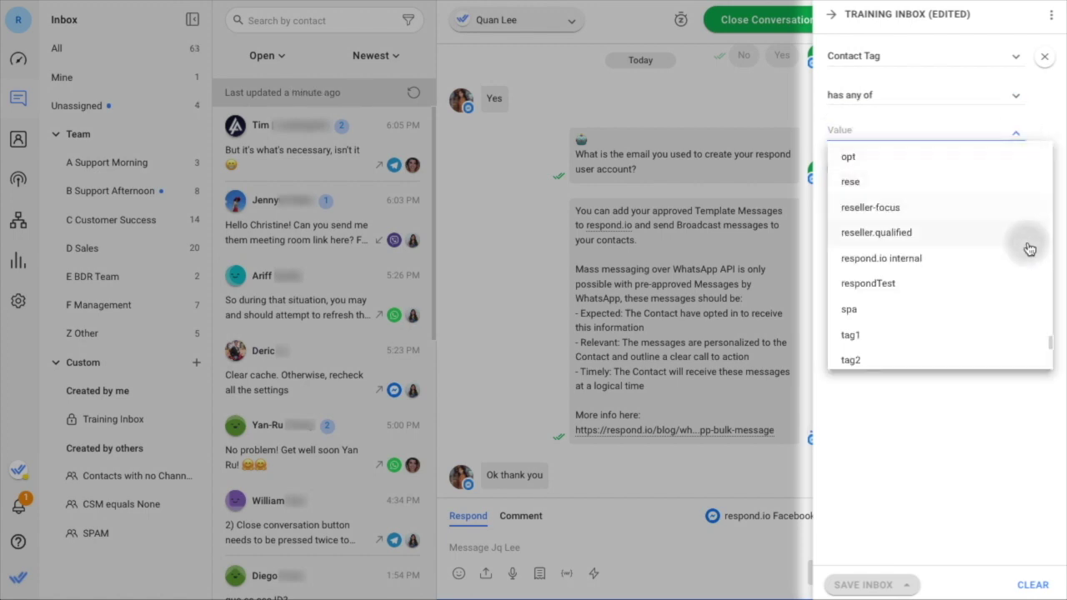
pyautogui.click(1027, 284)
pyautogui.click(884, 525)
pyautogui.click(867, 585)
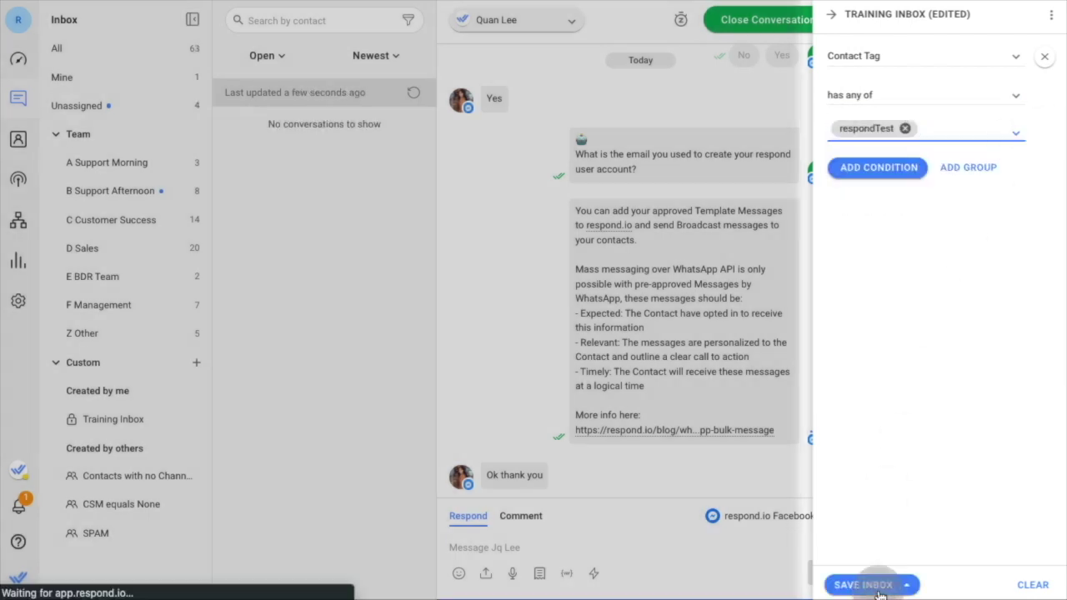
# Step: Open the workspace dashboard to see the contacts and team members overview
pyautogui.click(18, 59)
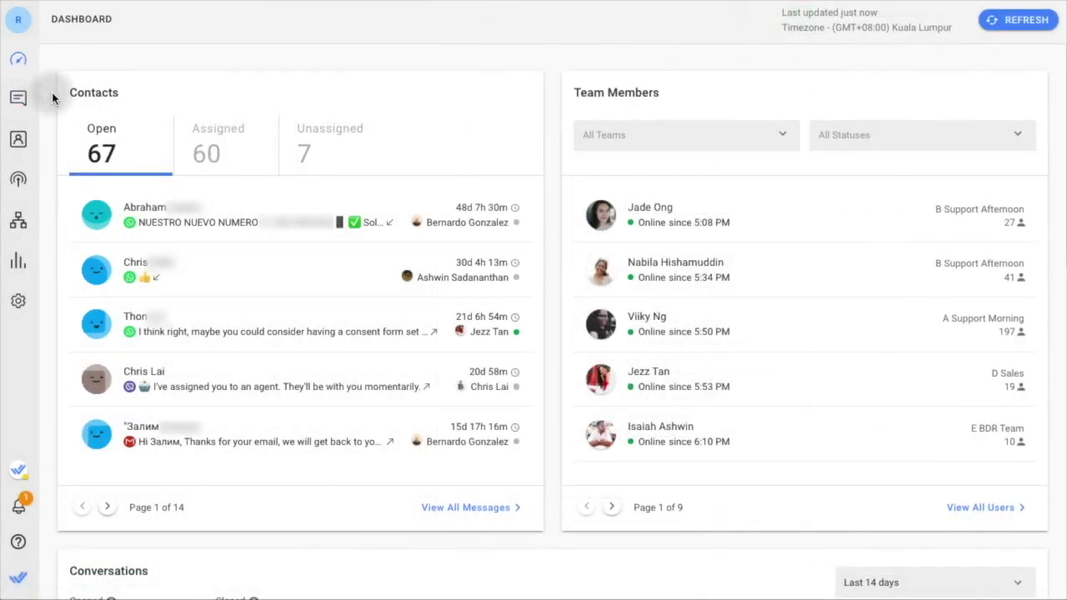
# Step: Look through the dashboard's conversations chart, merge suggestions and upcoming broadcasts, and return to the contacts overview
pyautogui.scroll(-3, 51, 98)
pyautogui.scroll(-5, 52, 98)
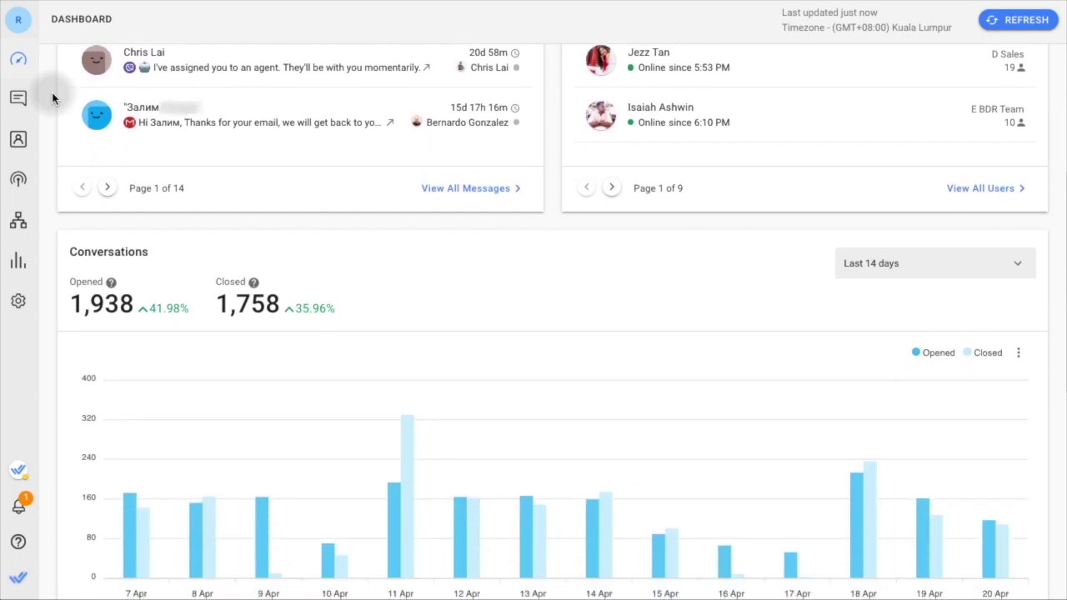
pyautogui.scroll(-2, 52, 98)
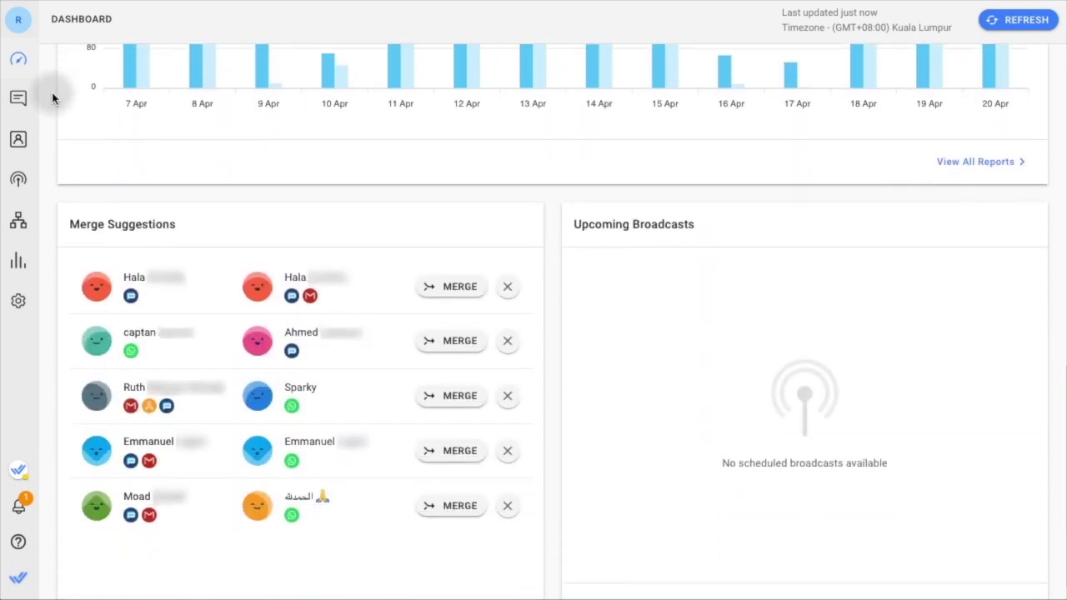
pyautogui.scroll(3, 51, 98)
pyautogui.scroll(5, 51, 98)
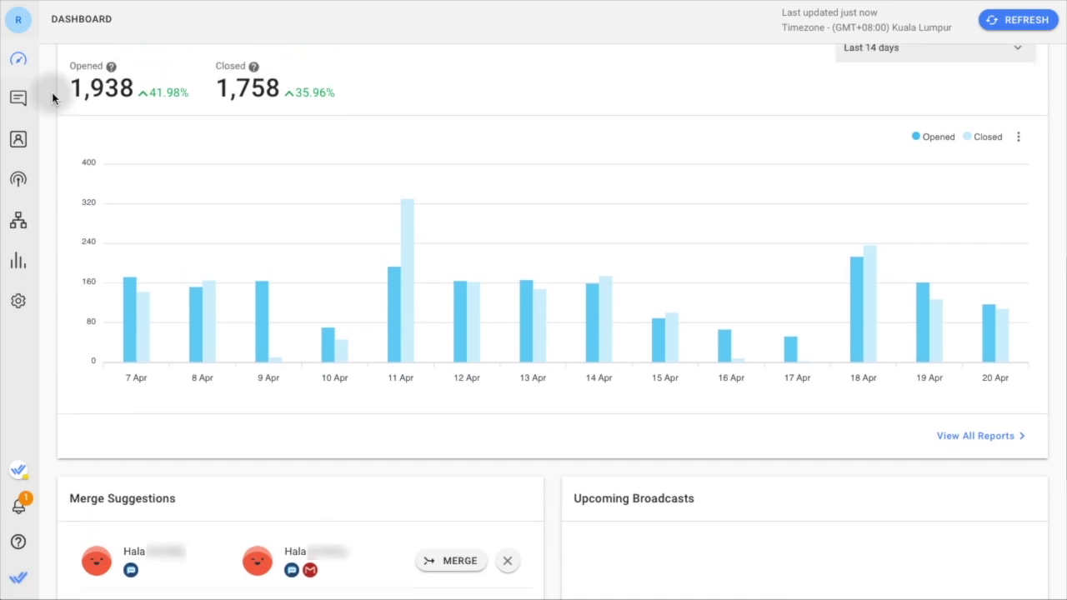
pyautogui.scroll(2, 51, 98)
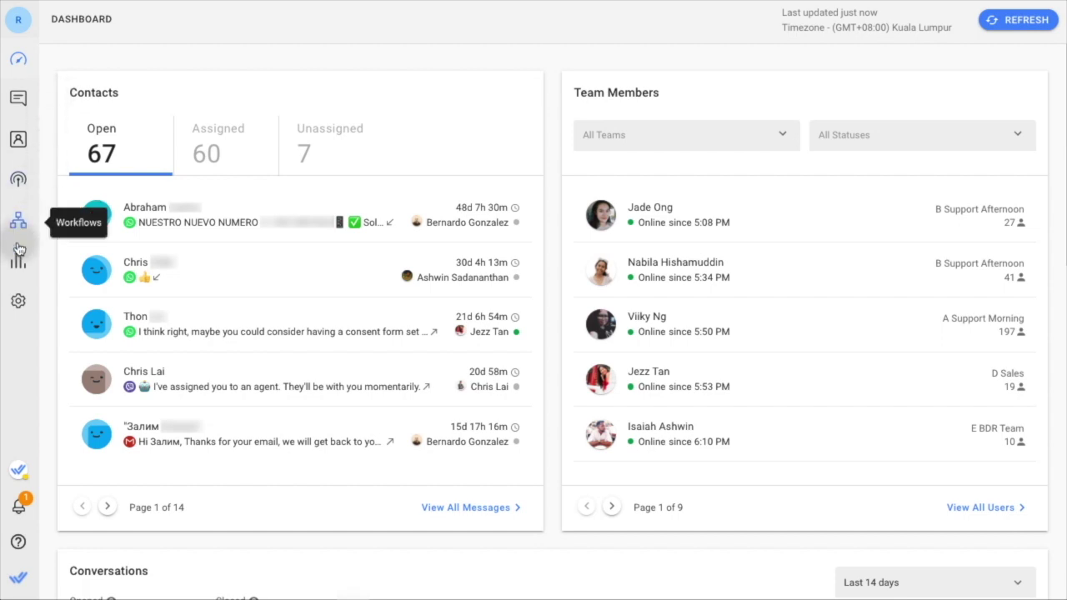
# Step: Open the workspace reports and view the Users, Contacts, Messages and Logs reports one after another
pyautogui.click(18, 268)
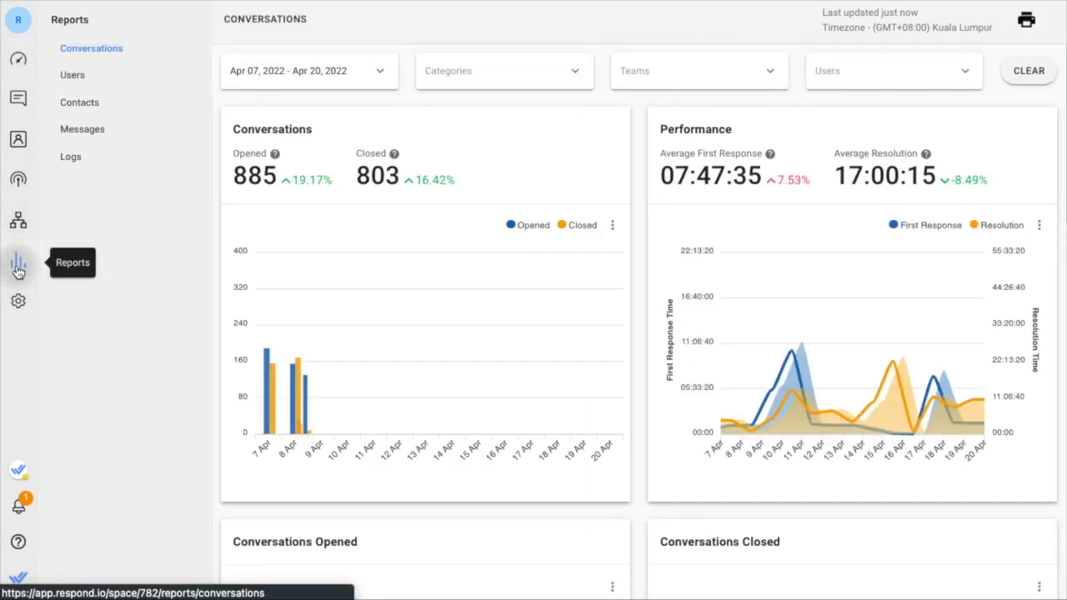
pyautogui.click(73, 75)
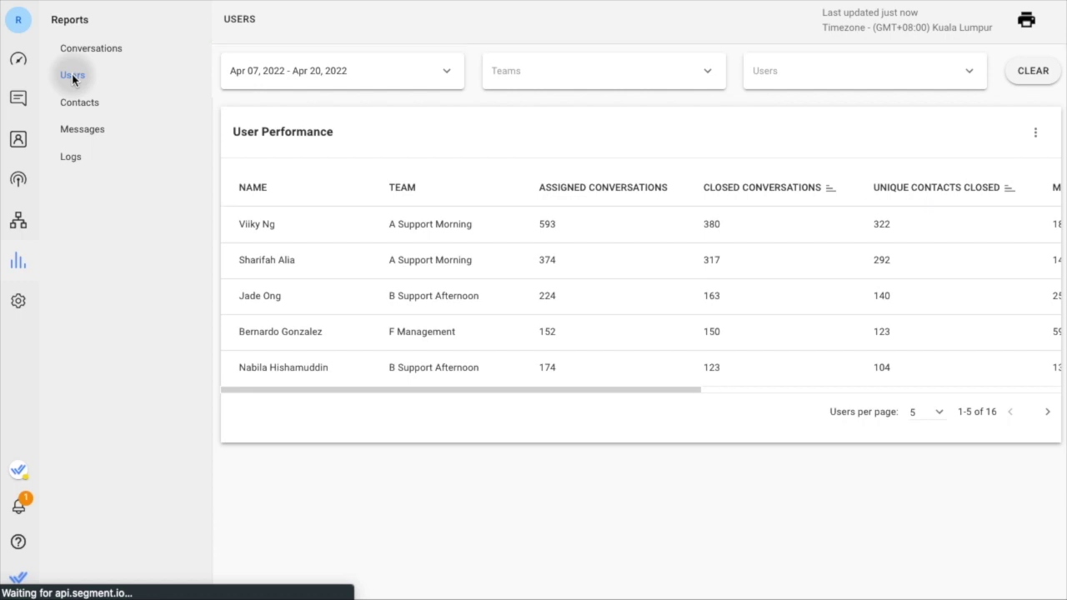
pyautogui.click(74, 104)
pyautogui.click(74, 129)
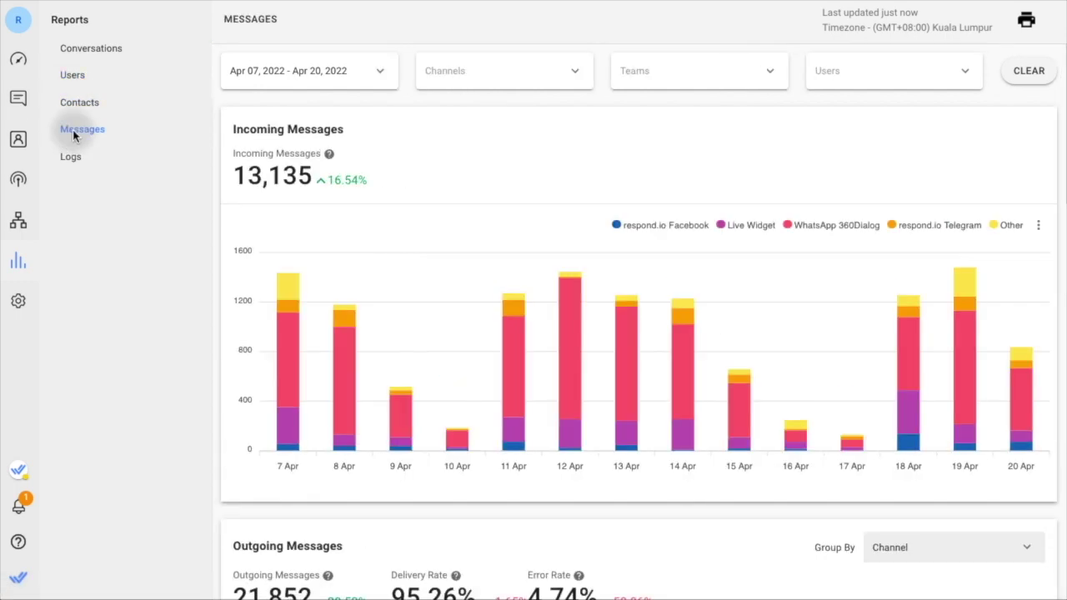
pyautogui.click(71, 162)
# Step: Examine the Conversations report's performance chart and its opened and closed heatmaps, and open the Messages report
pyautogui.click(87, 50)
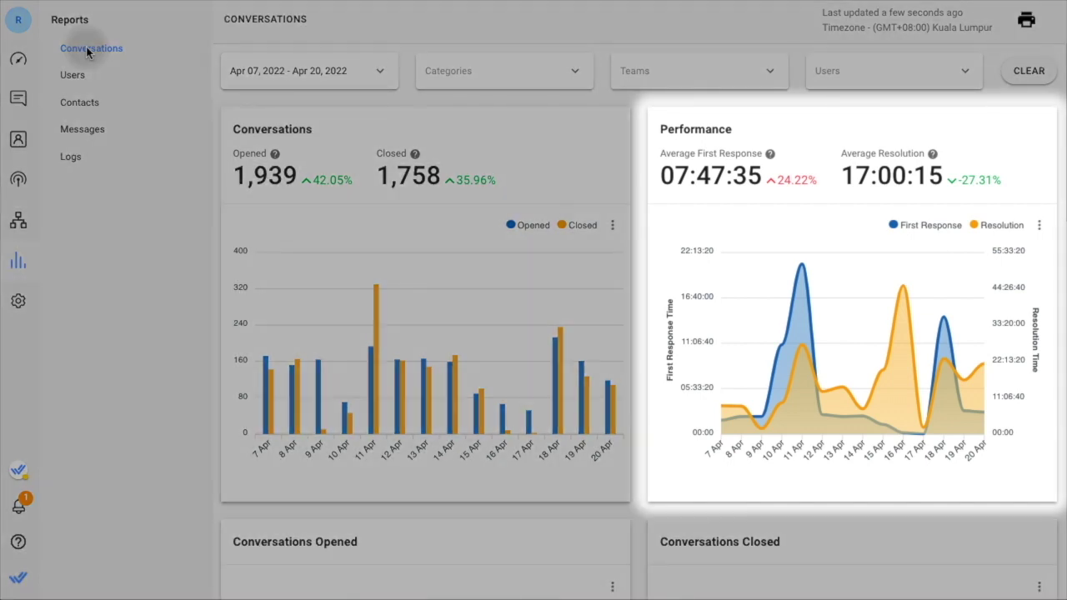
pyautogui.scroll(-5, 216, 186)
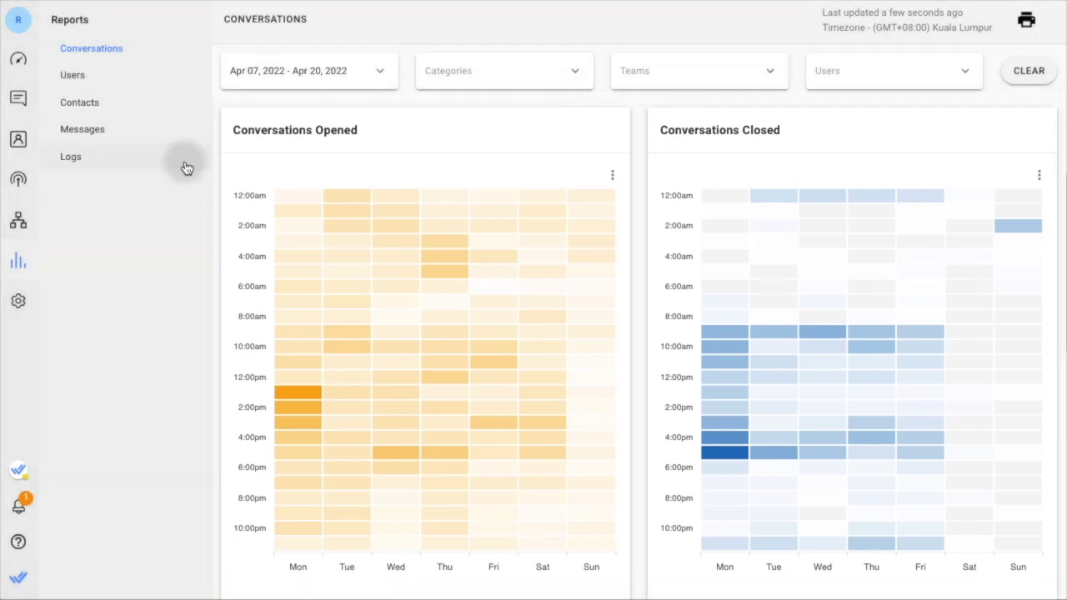
pyautogui.click(81, 130)
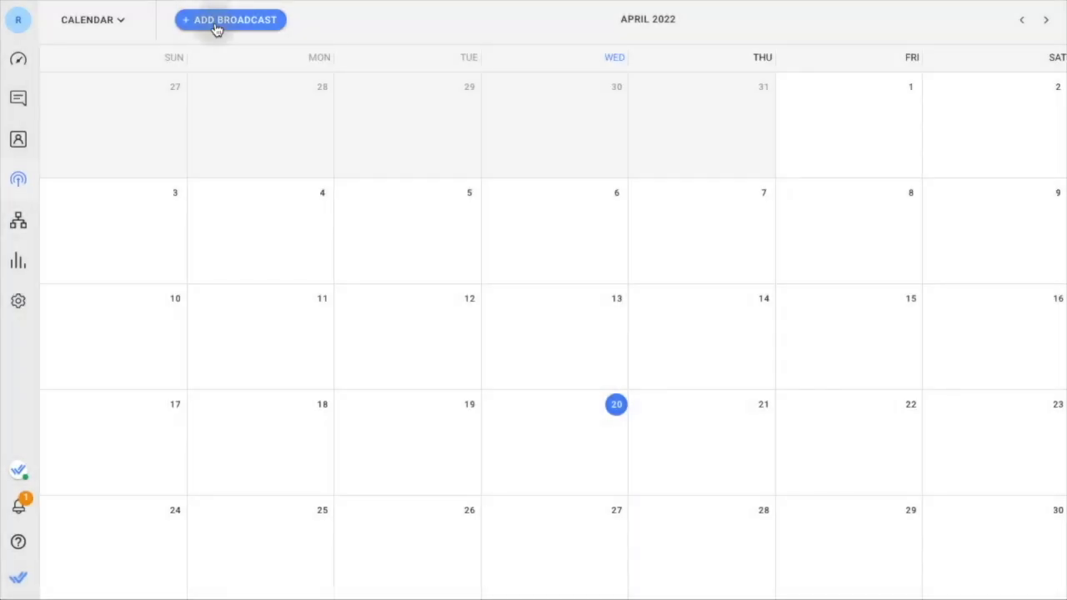
# Step: Create a new broadcast on the respond.io Telegram channel and name it "Blog Update Announcement"
pyautogui.click(215, 29)
pyautogui.click(464, 193)
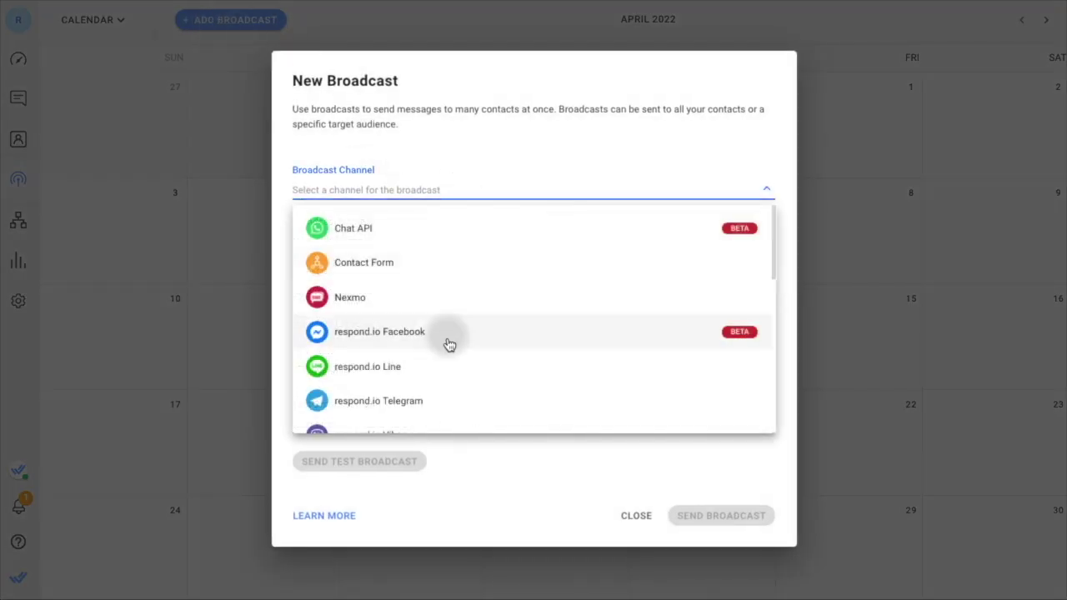
pyautogui.click(455, 404)
pyautogui.click(416, 217)
pyautogui.write('Blog Update Announcement')
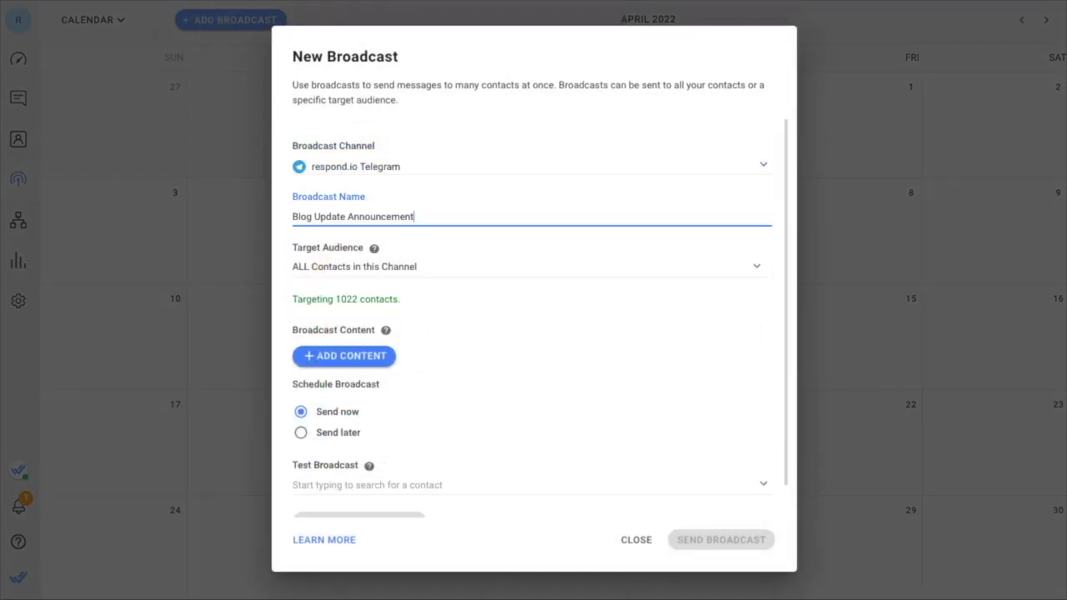
# Step: Target the broadcast at contacts with ALL of these tags, using the Blog Updates tag
pyautogui.click(524, 265)
pyautogui.click(528, 300)
pyautogui.click(636, 275)
pyautogui.click(767, 258)
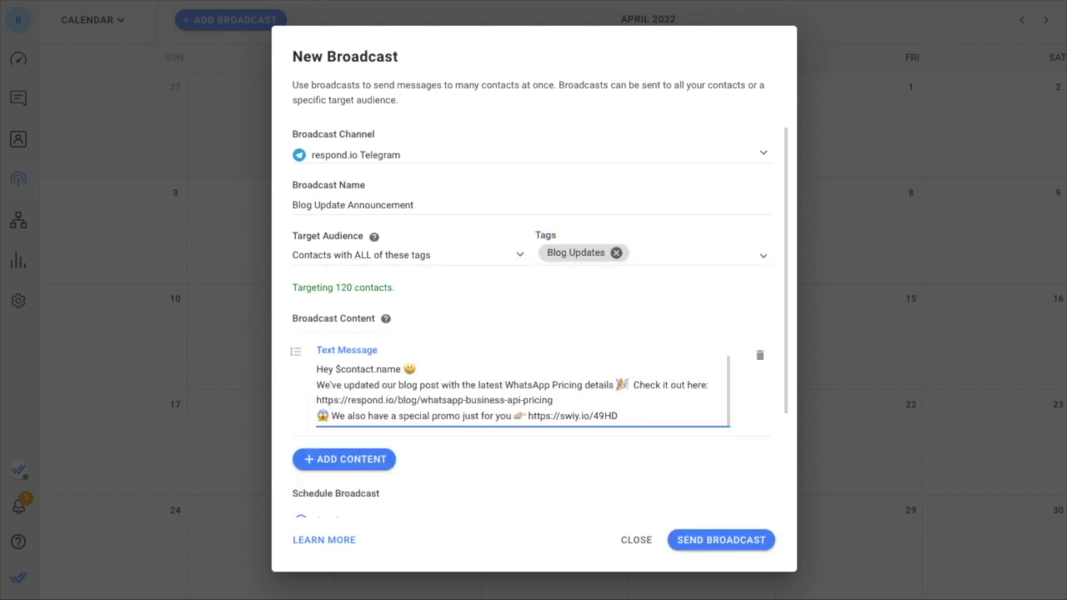
# Step: Change the broadcast channel to WhatsApp 360Dialog
pyautogui.click(567, 163)
pyautogui.scroll(-5, 566, 255)
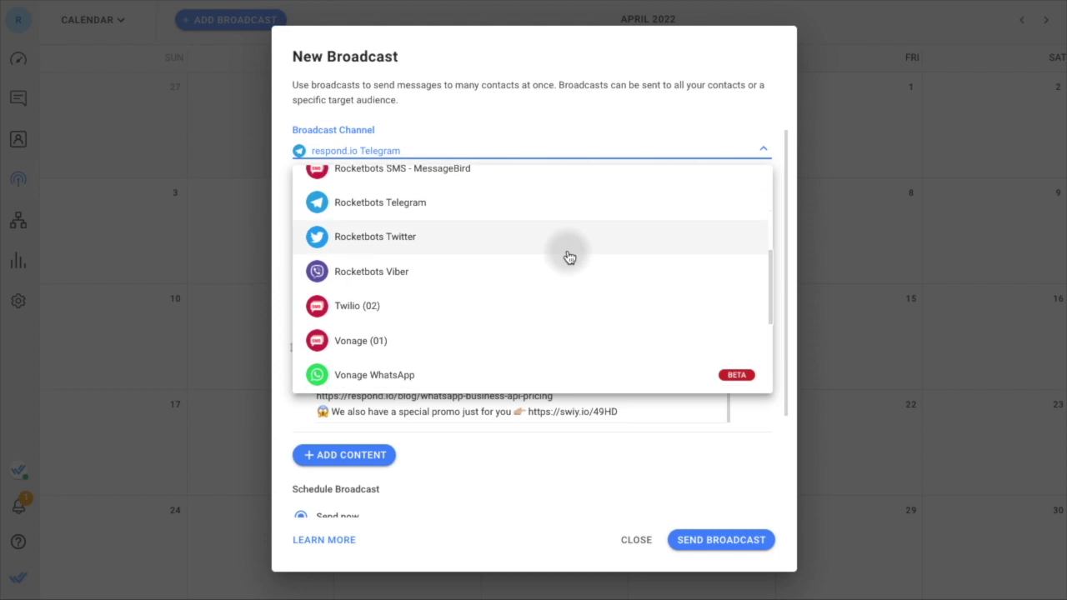
pyautogui.scroll(-3, 567, 259)
pyautogui.click(564, 302)
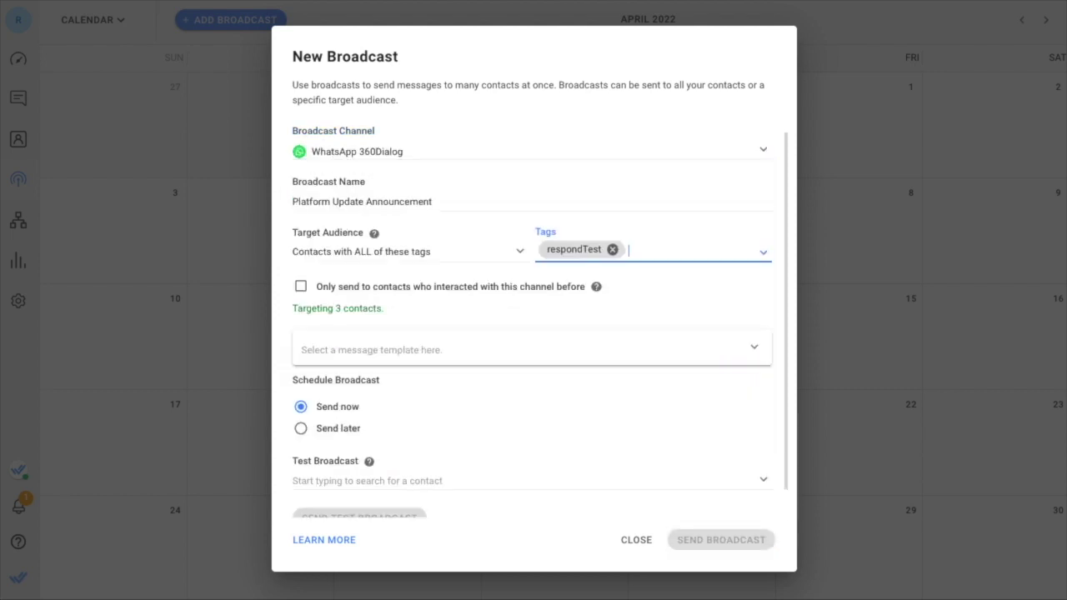
# Step: Choose the release_notes_image (en) message template for the WhatsApp broadcast
pyautogui.click(575, 350)
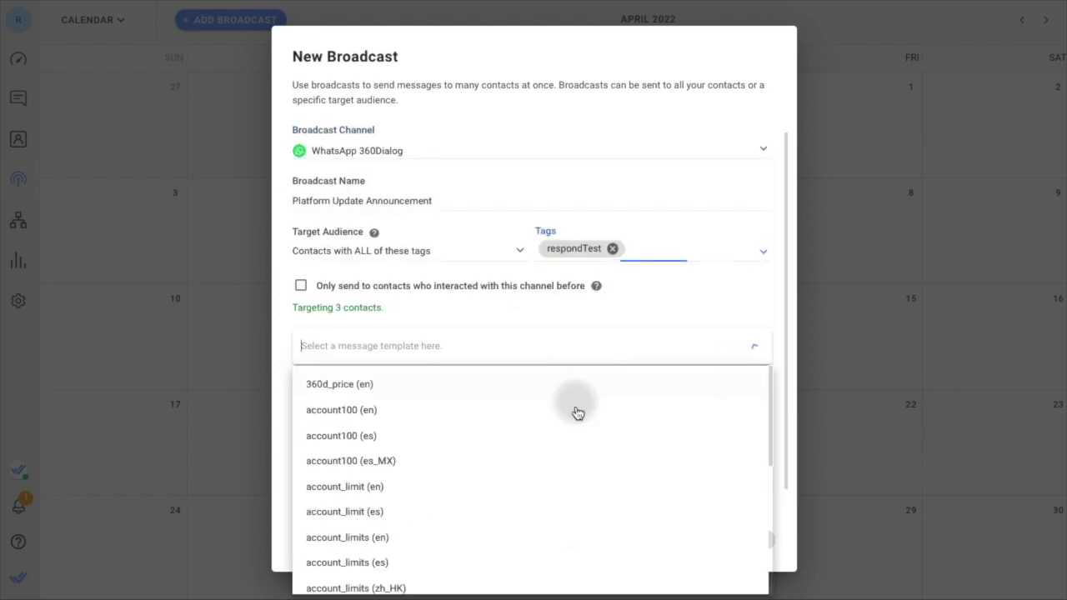
pyautogui.scroll(-8, 569, 511)
pyautogui.scroll(-15, 570, 513)
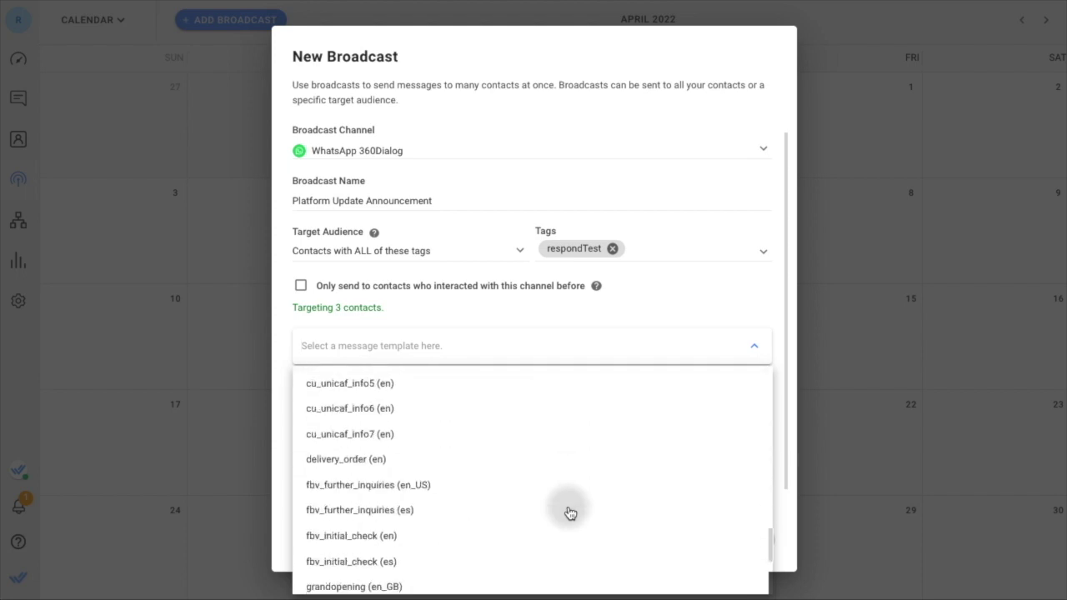
pyautogui.scroll(-5, 571, 512)
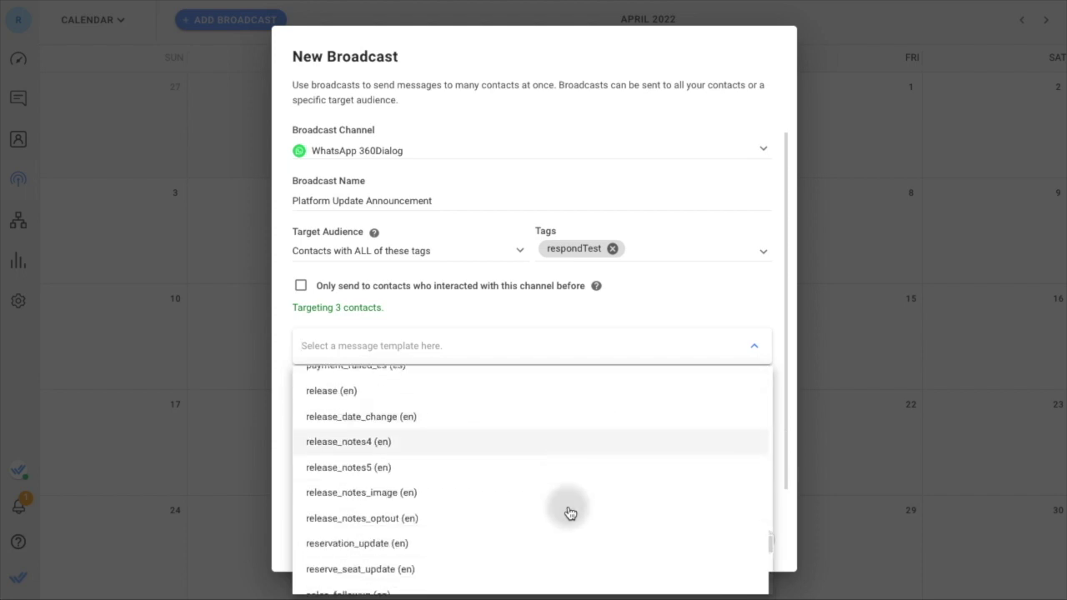
pyautogui.click(511, 472)
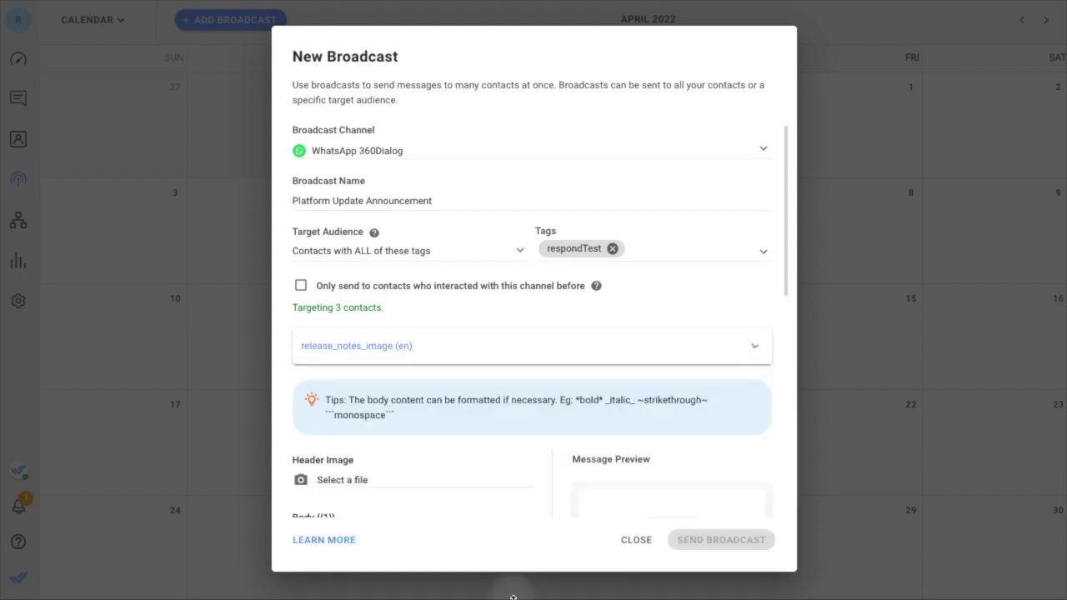
# Step: Send a test broadcast of the completed template message to the chosen test contact, and set the schedule to Send later
pyautogui.moveTo(799, 266); pyautogui.dragTo(780, 402)
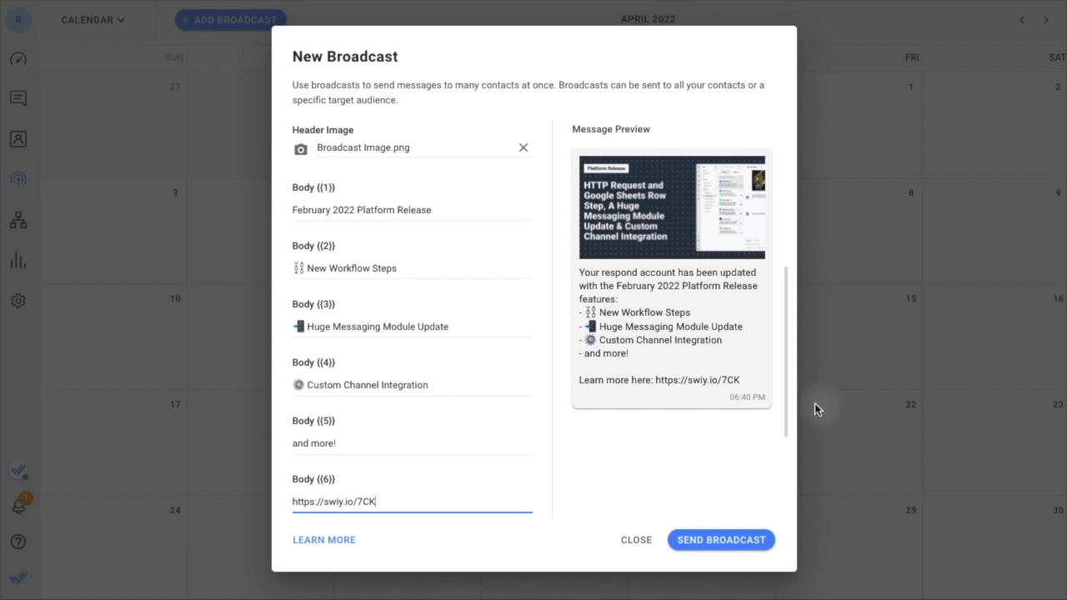
pyautogui.moveTo(786, 404); pyautogui.dragTo(786, 474)
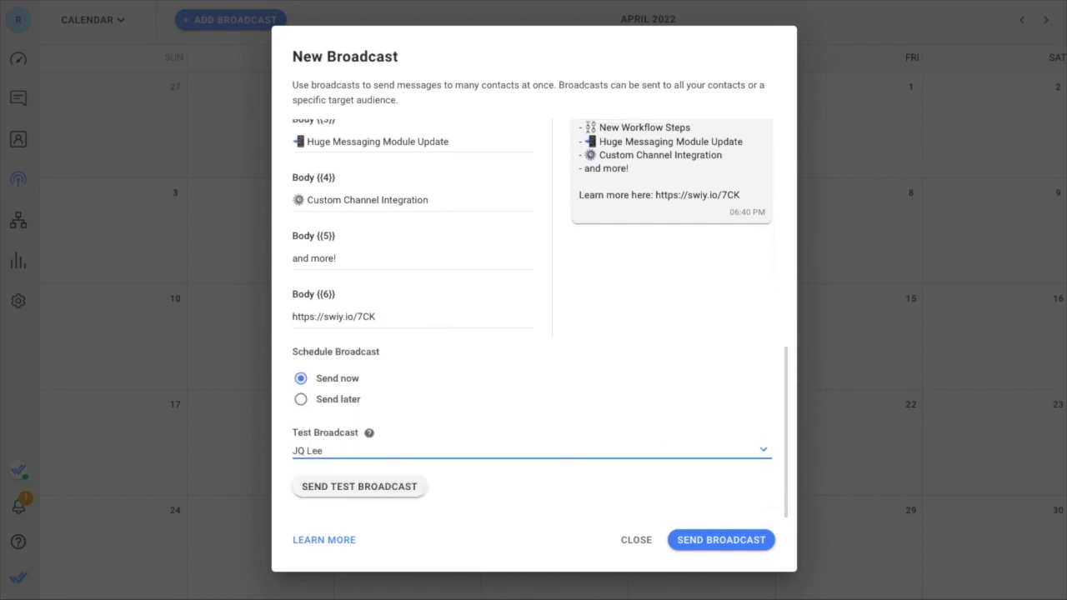
pyautogui.click(334, 490)
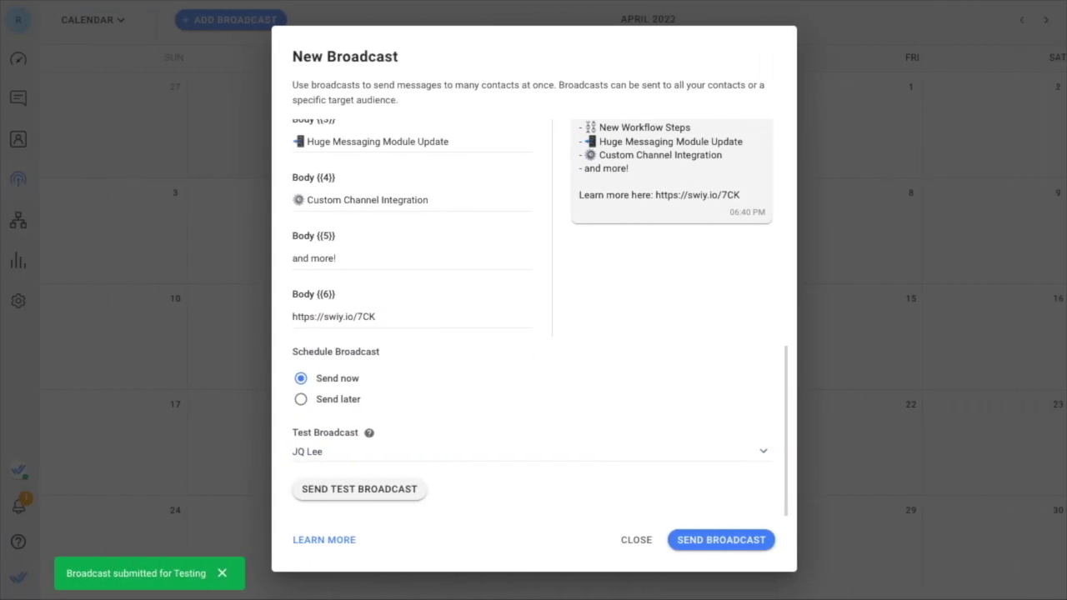
pyautogui.click(138, 400)
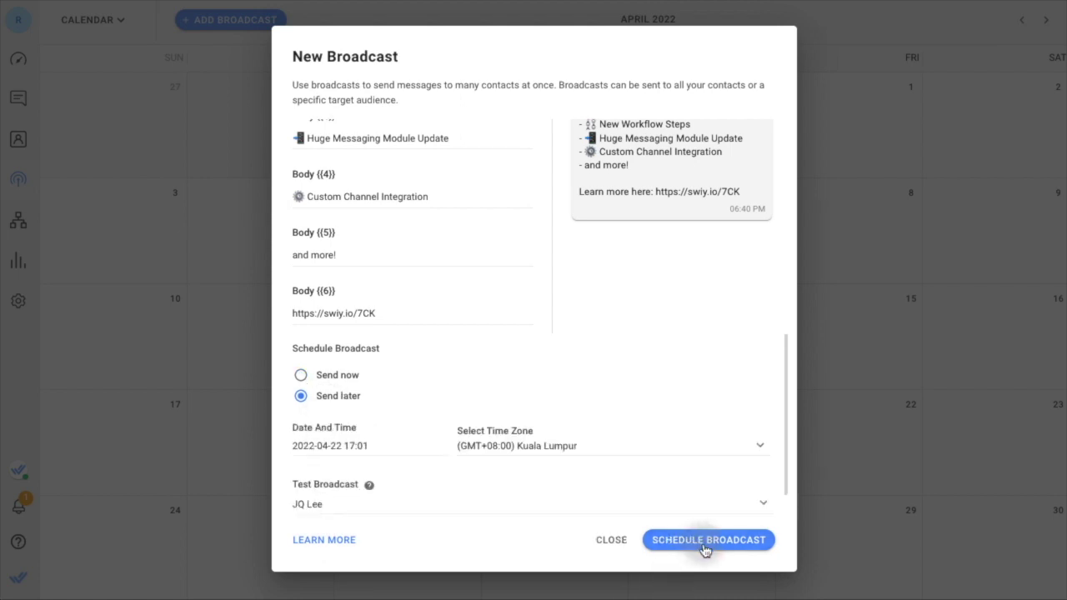